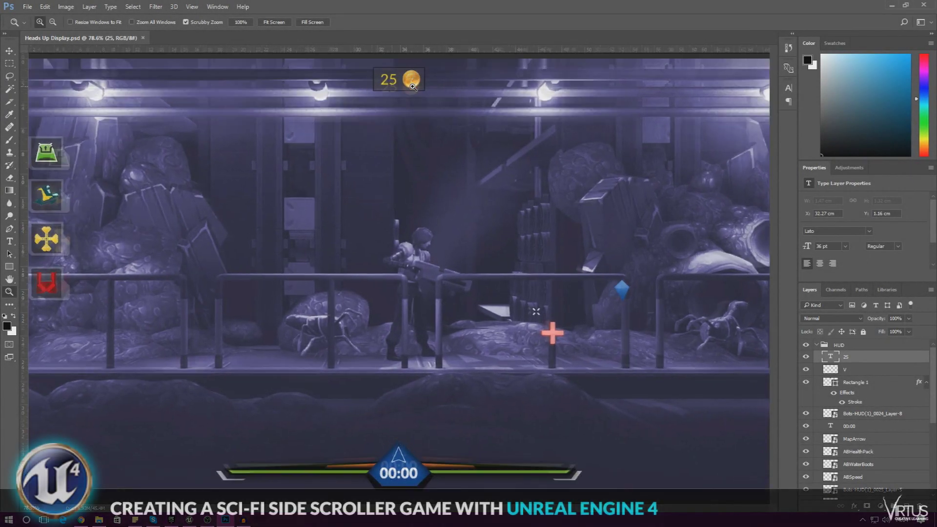
- Examine the coin counter in the heads-up display mock-up up close and fit the whole image back on screen
click(414, 217)
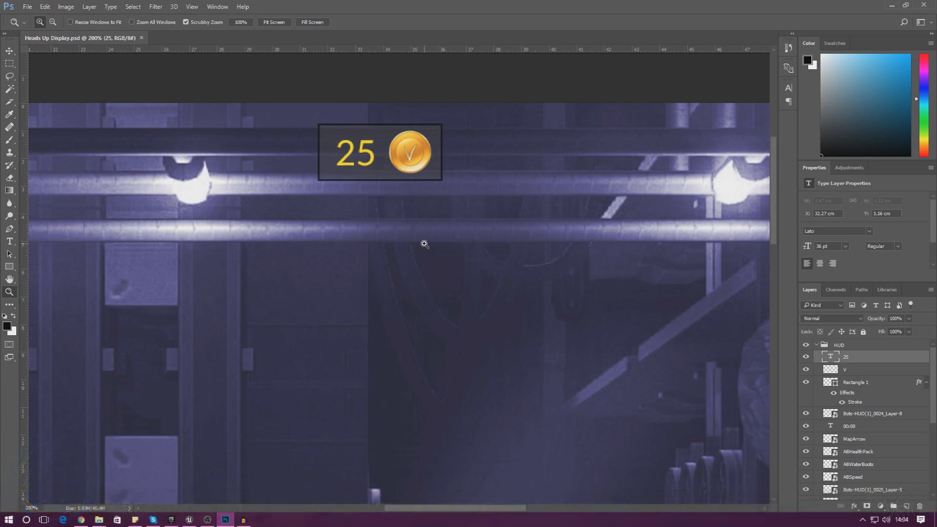
click(411, 116)
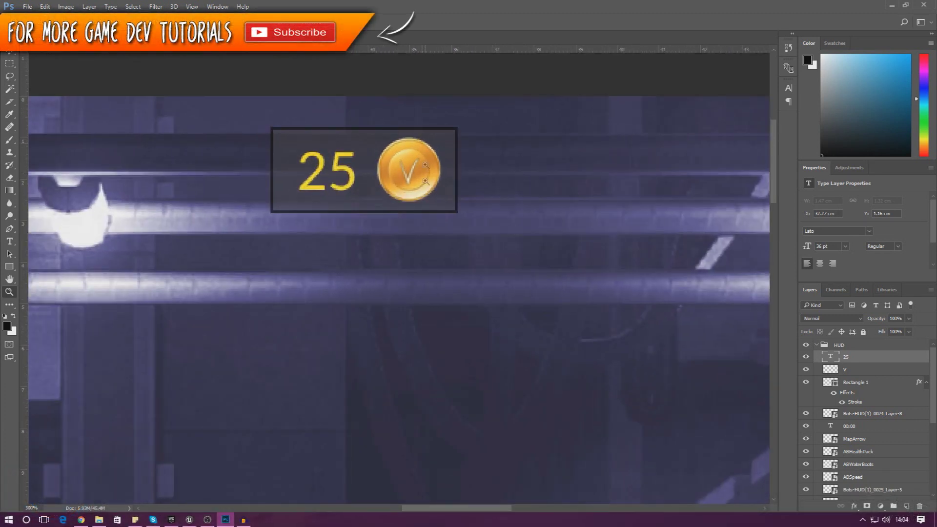
right_click(426, 226)
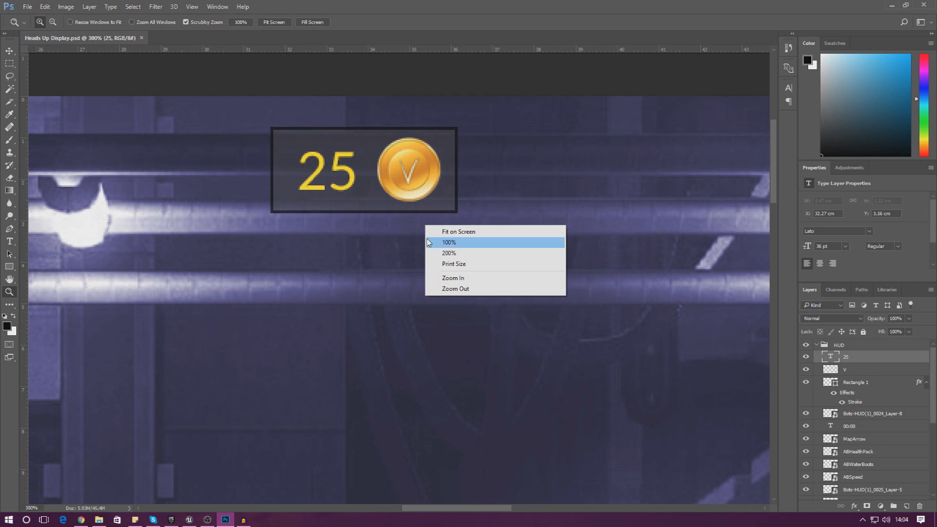
click(442, 232)
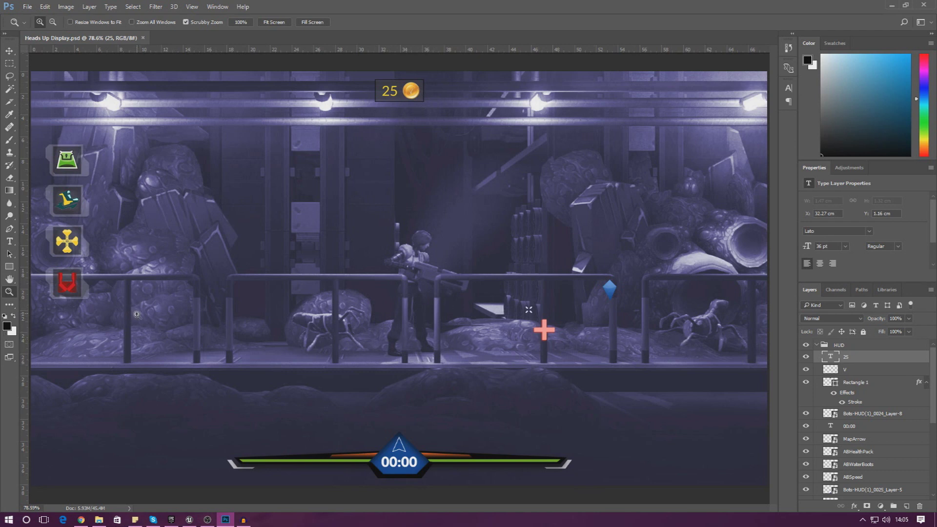
- Import Coin_Diffuse and Coin_Mesh.FBX from the SideScroller folder in File Explorer into the Blueprints folder of the Unreal Engine project
click(99, 520)
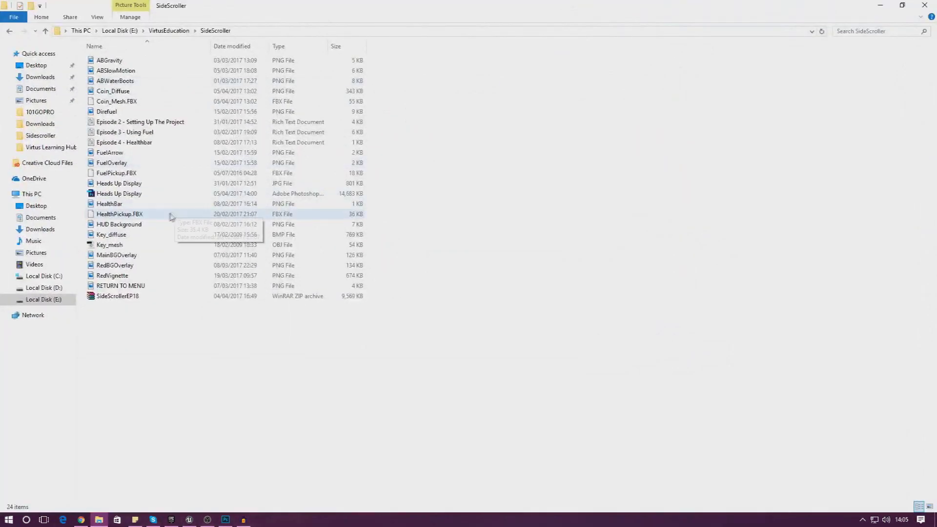
click(111, 102)
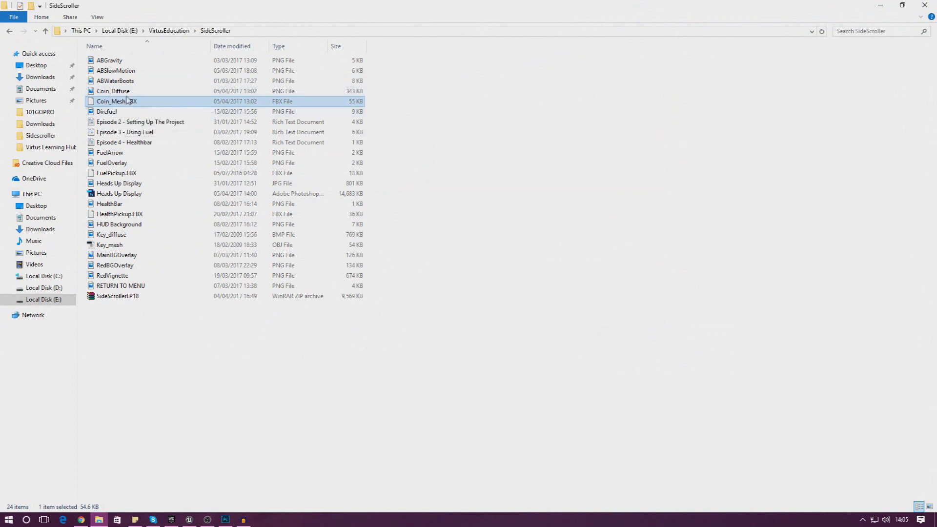
key(Up)
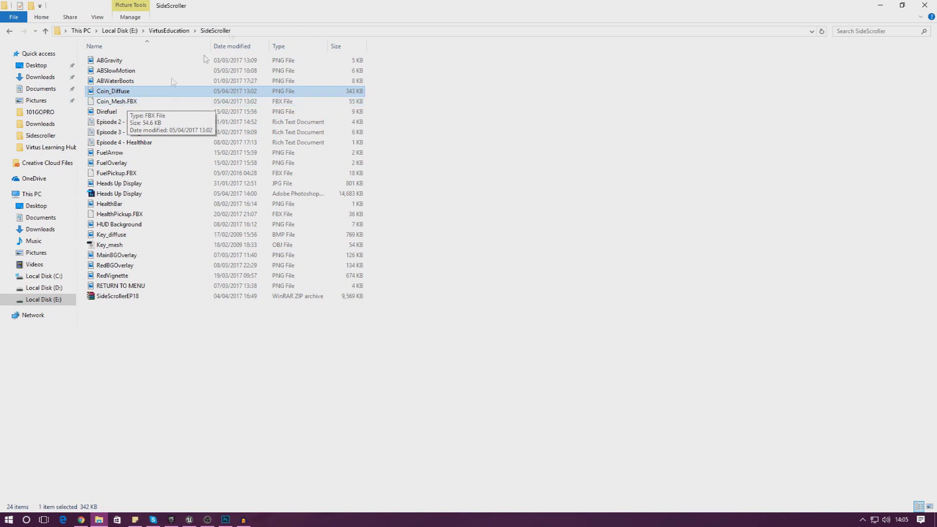
drag(277, 5, 936, 239)
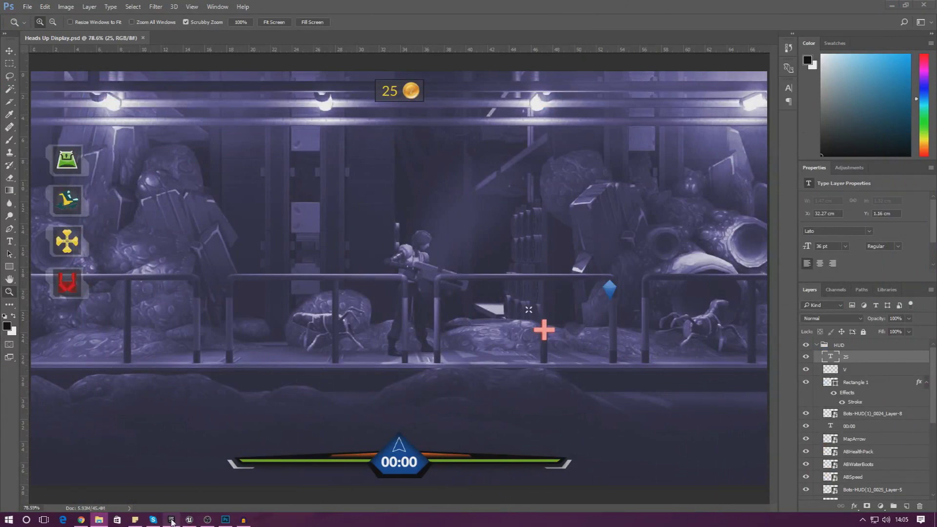
click(186, 523)
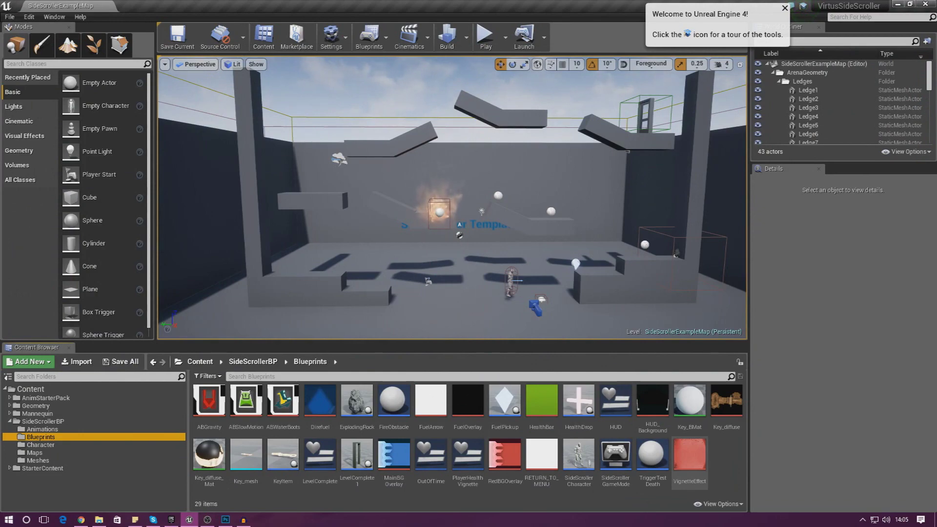
drag(936, 83, 344, 42)
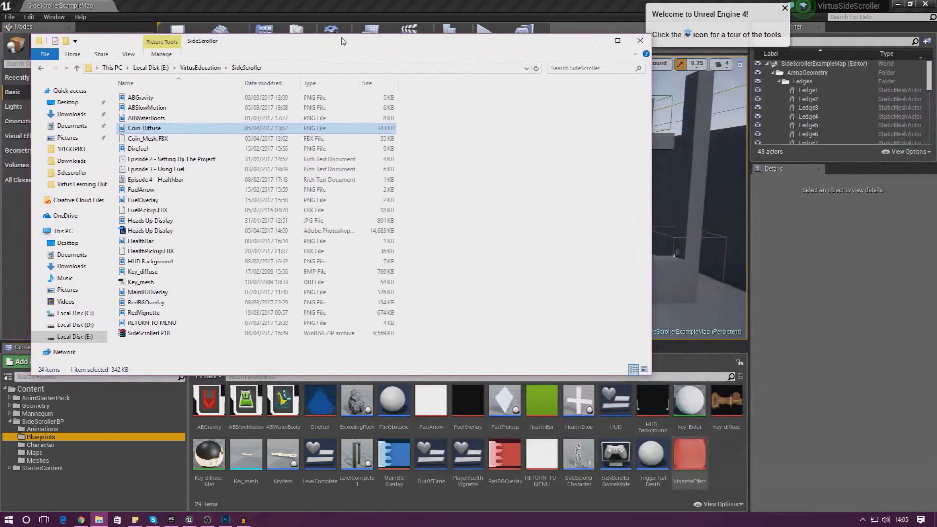
ctrl+click(158, 140)
drag(158, 141, 726, 464)
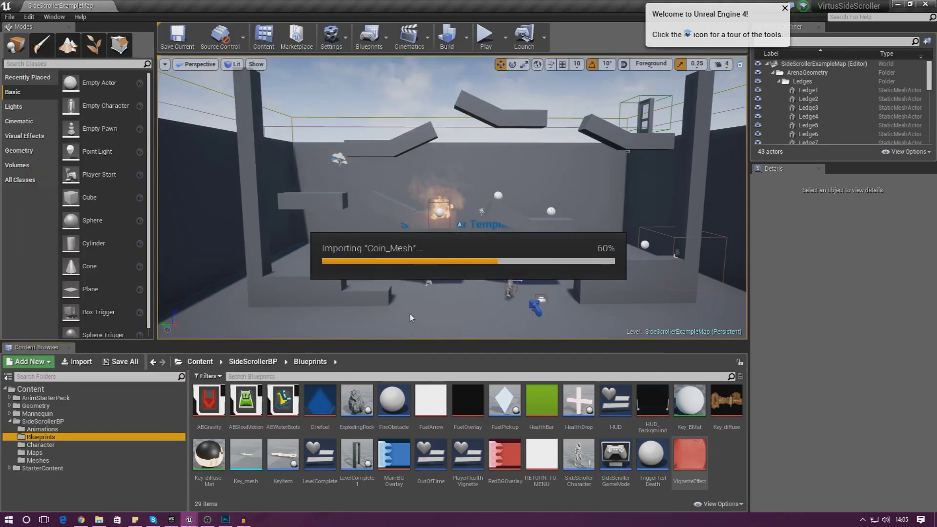
click(511, 470)
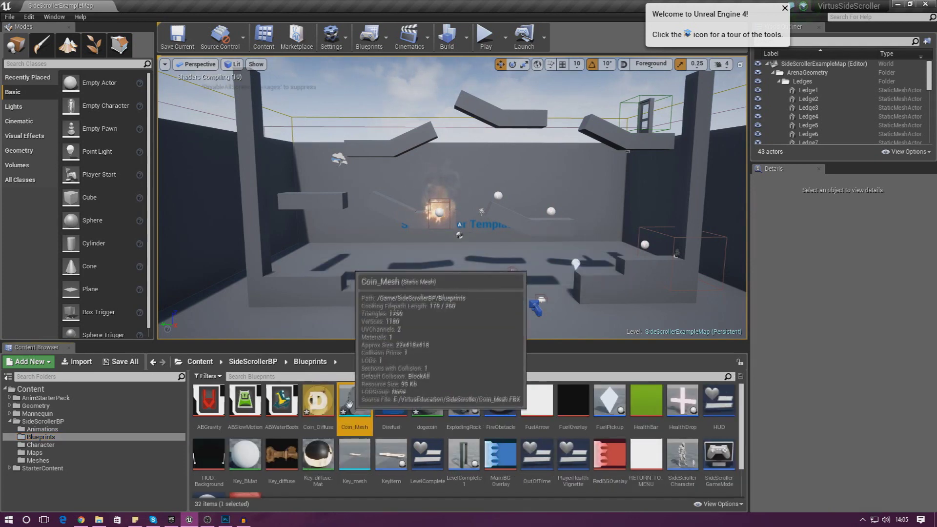
- Inspect the imported Coin_Mesh in the static mesh editor and close it
double_click(344, 405)
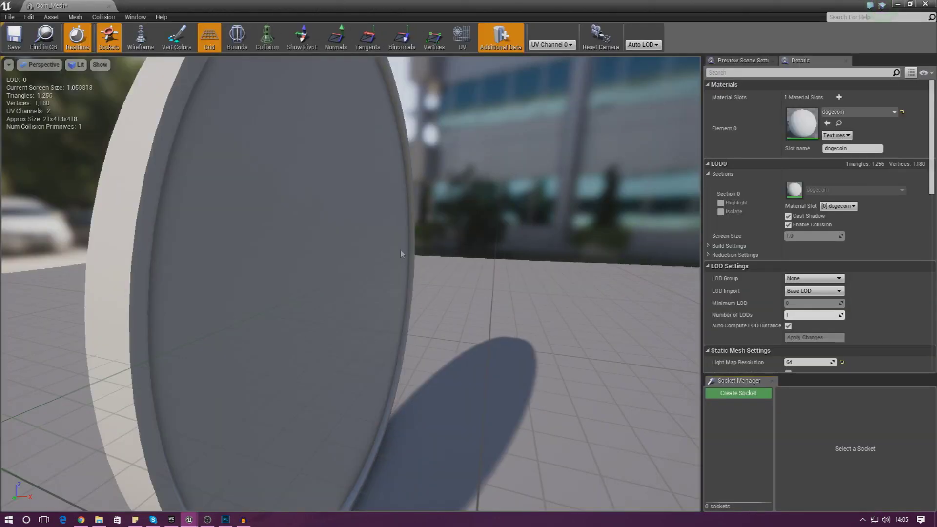
drag(402, 254, 391, 273)
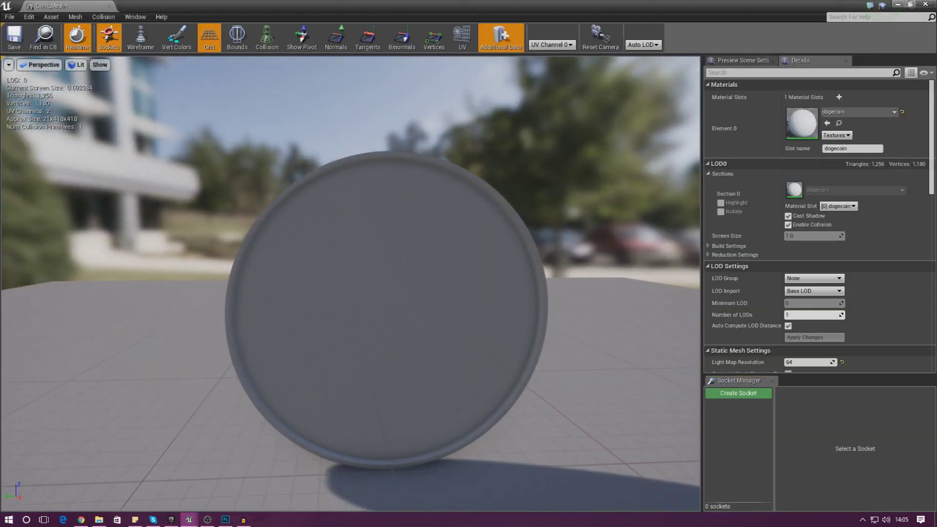
click(926, 4)
- Create a material from the Coin_Diffuse texture, keeping the name Coin_Diffuse_Mat
click(307, 407)
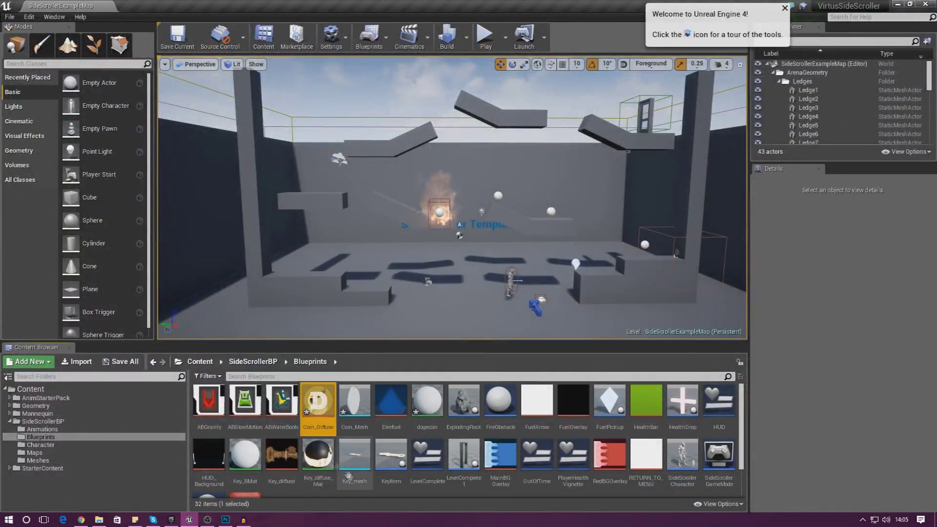
right_click(322, 416)
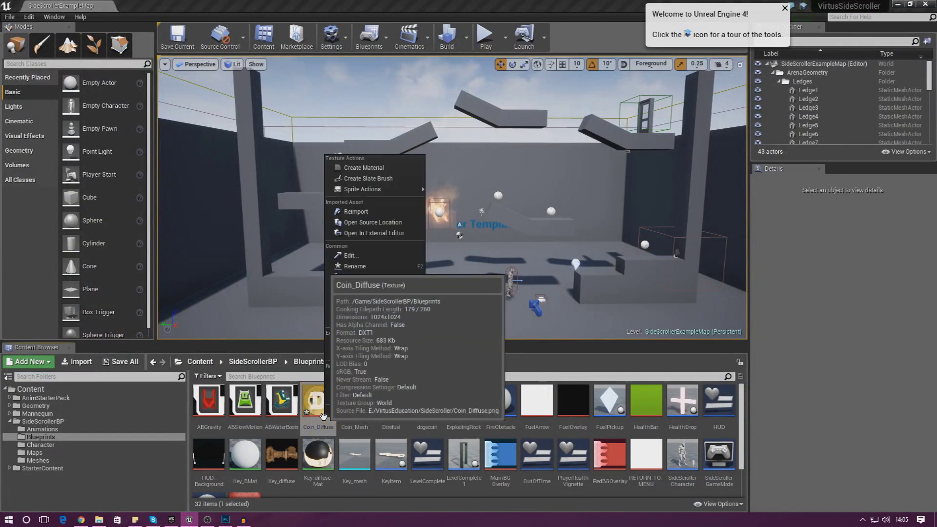
click(370, 171)
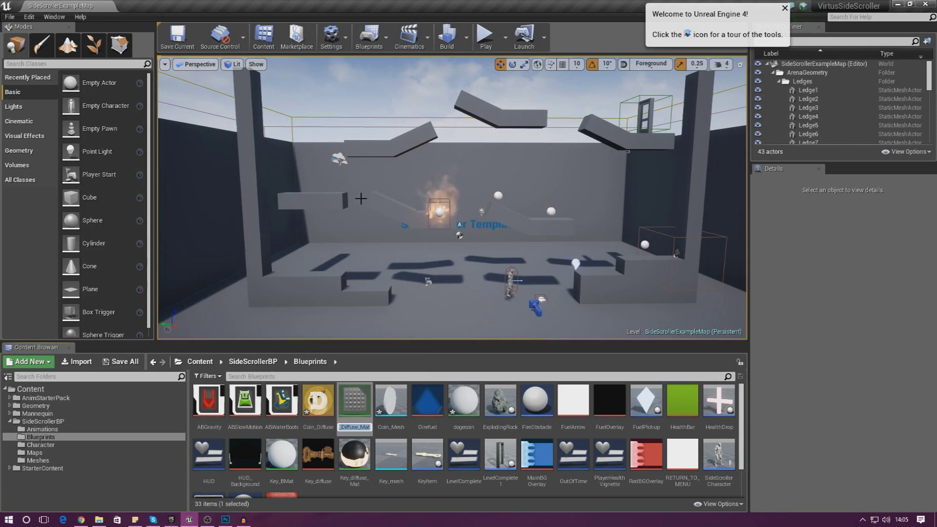
key(Return)
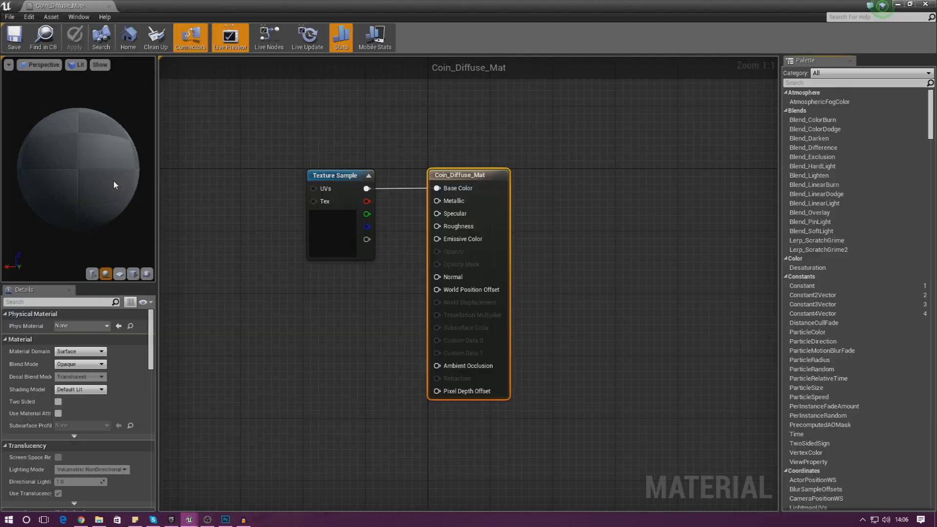
- Move the Texture Sample node farther away from the Coin_Diffuse_Mat result node and apply the material changes
right_drag(280, 256, 444, 265)
click(465, 271)
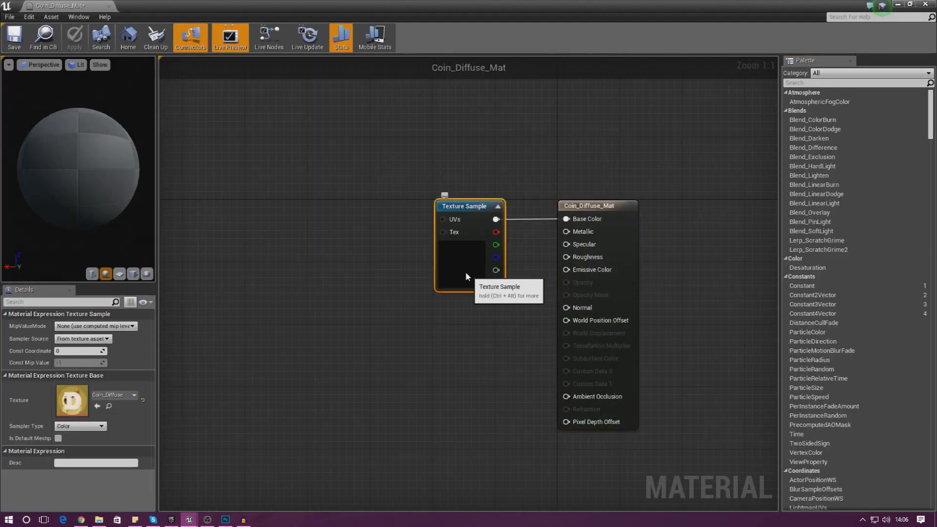
drag(465, 271, 282, 201)
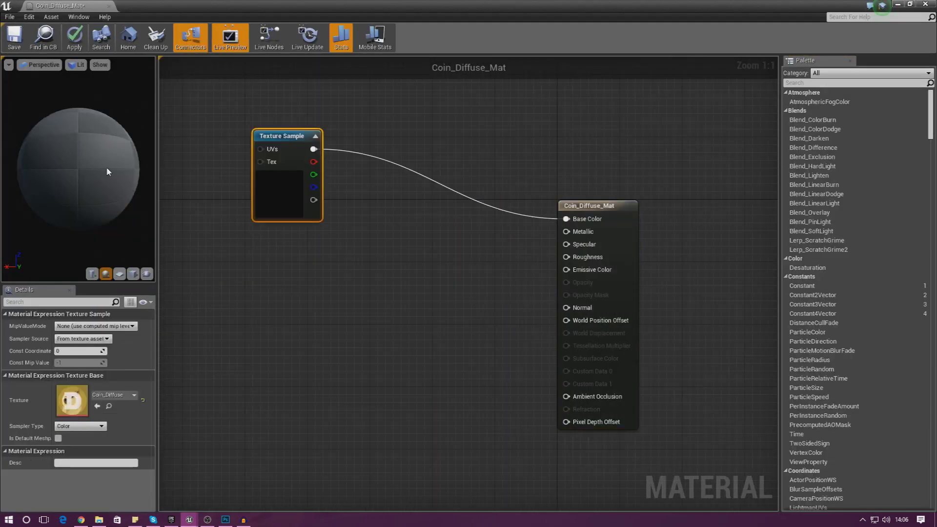
drag(57, 167, 96, 154)
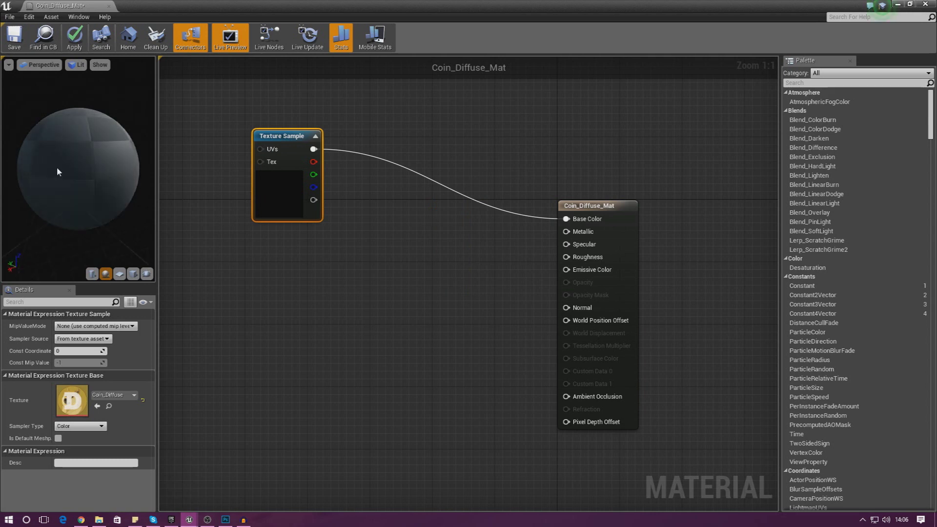
click(79, 46)
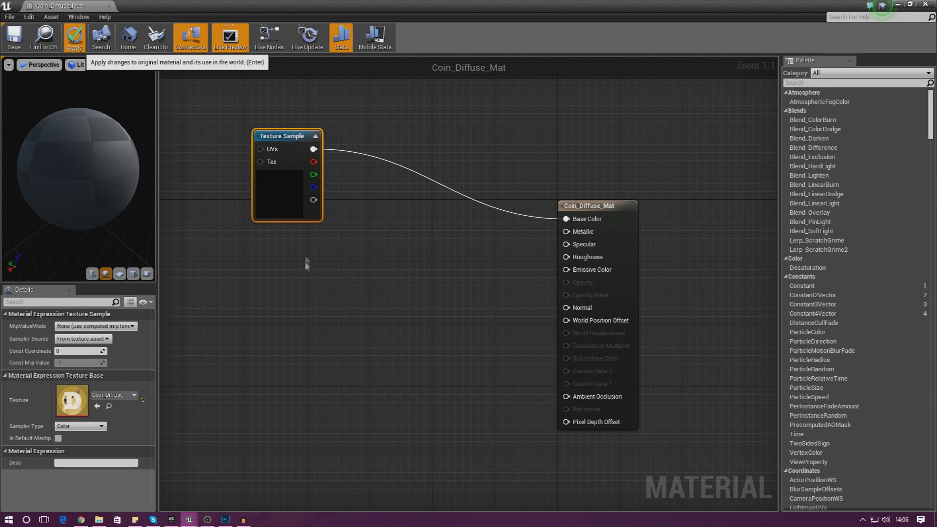
key(Return)
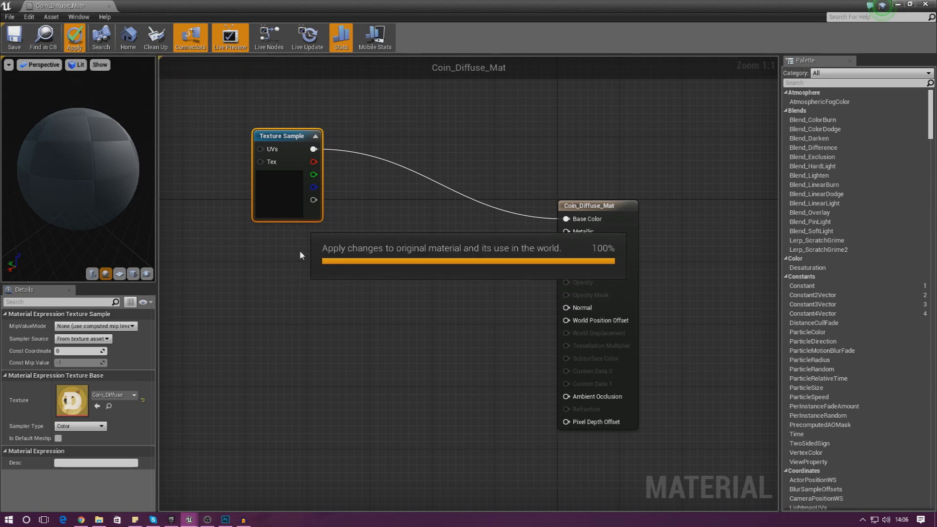
drag(145, 179, 131, 156)
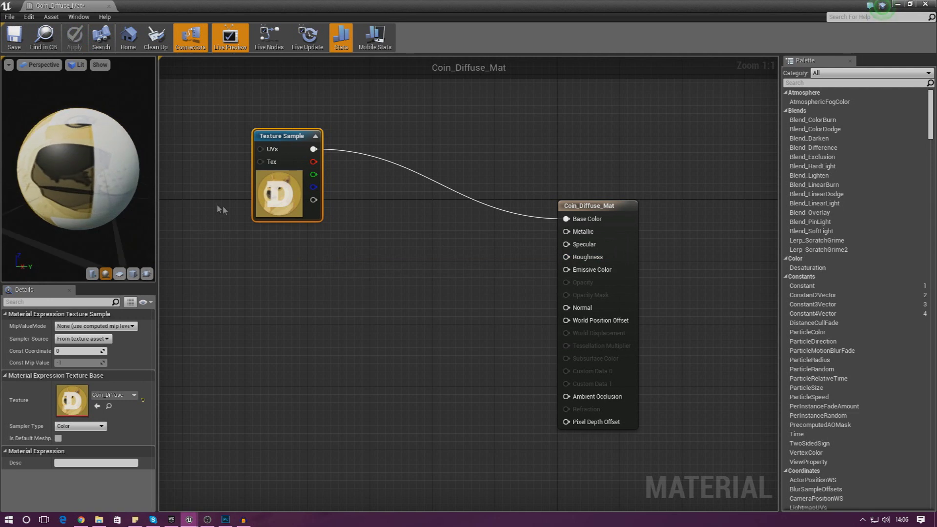
- Add a Multiply node to the material graph and connect its output to Emissive Color
click(273, 226)
click(312, 212)
click(402, 291)
right_click(403, 295)
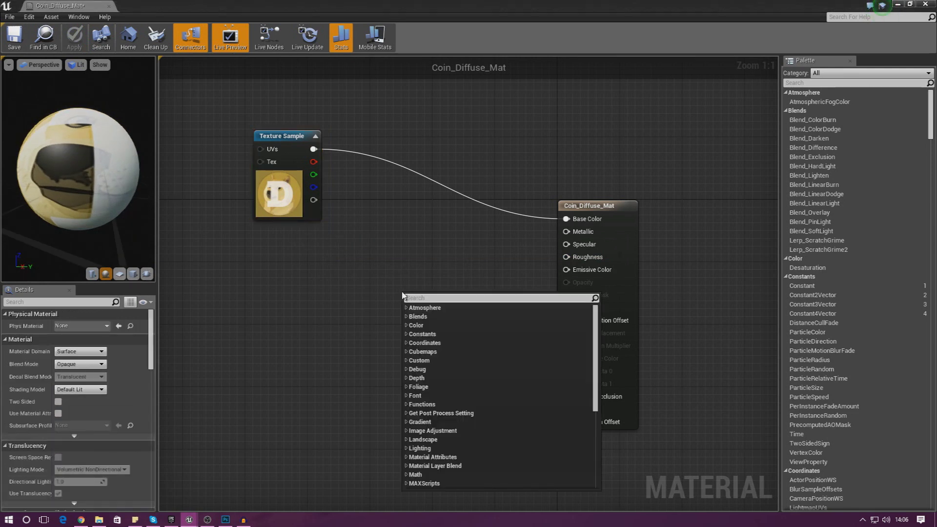
text(multiply)
key(Return)
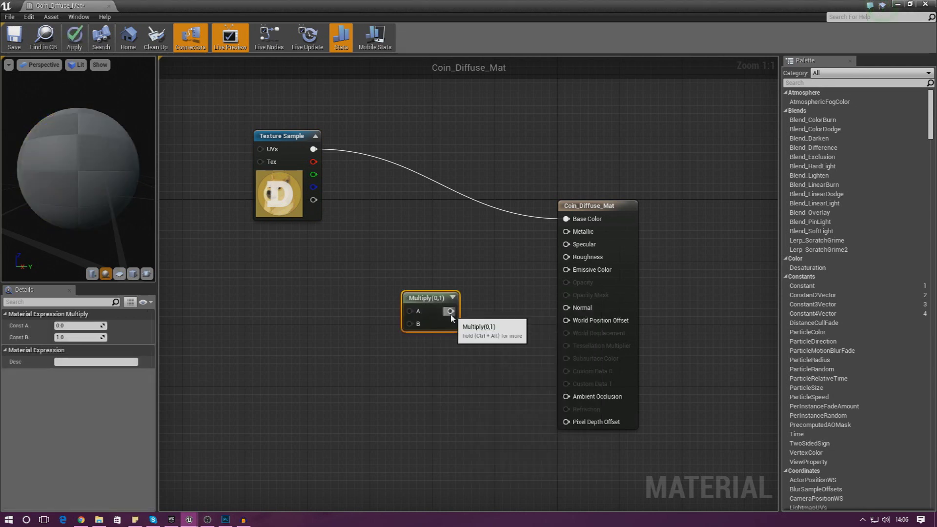
drag(450, 311, 566, 270)
- Connect the Texture Sample's white colour output to the Multiply node's A input
click(341, 264)
click(312, 177)
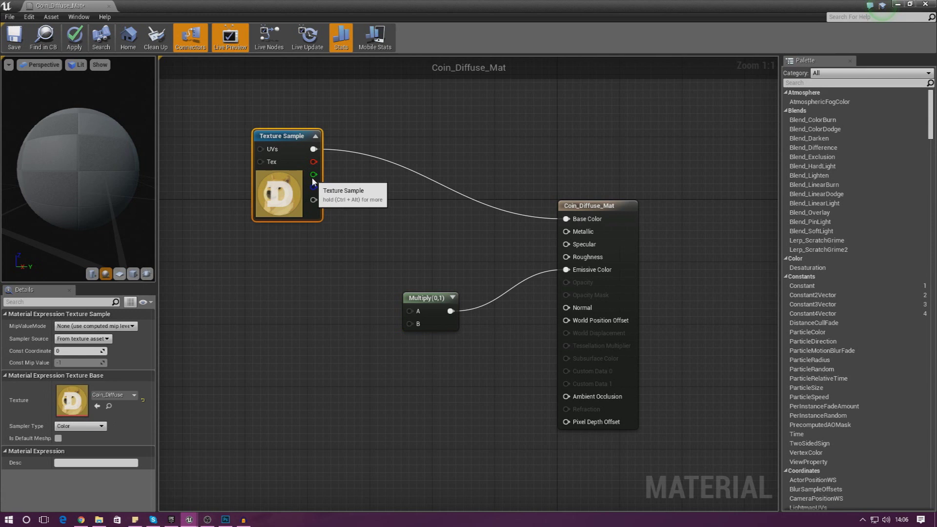
drag(314, 149, 409, 311)
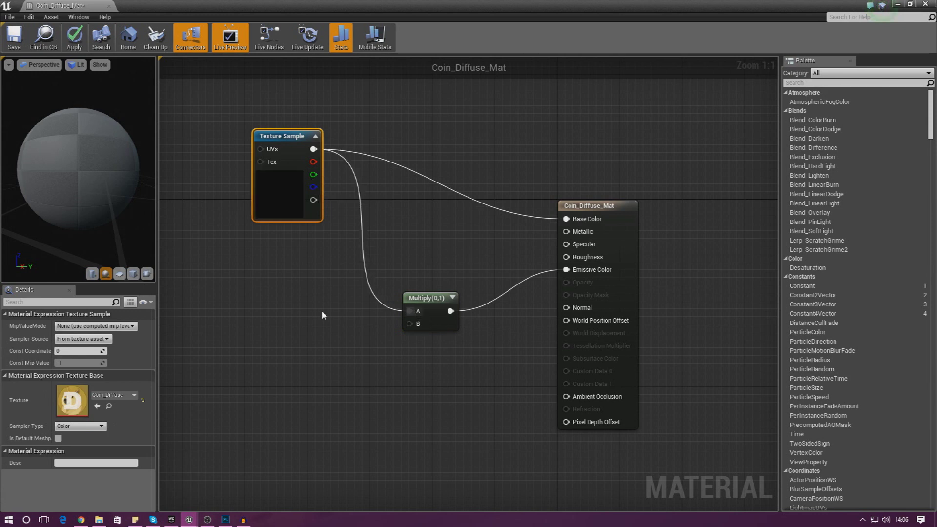
- Add a Constant node with a value of 15 and connect it to the Multiply node's B input
right_click(322, 315)
click(305, 352)
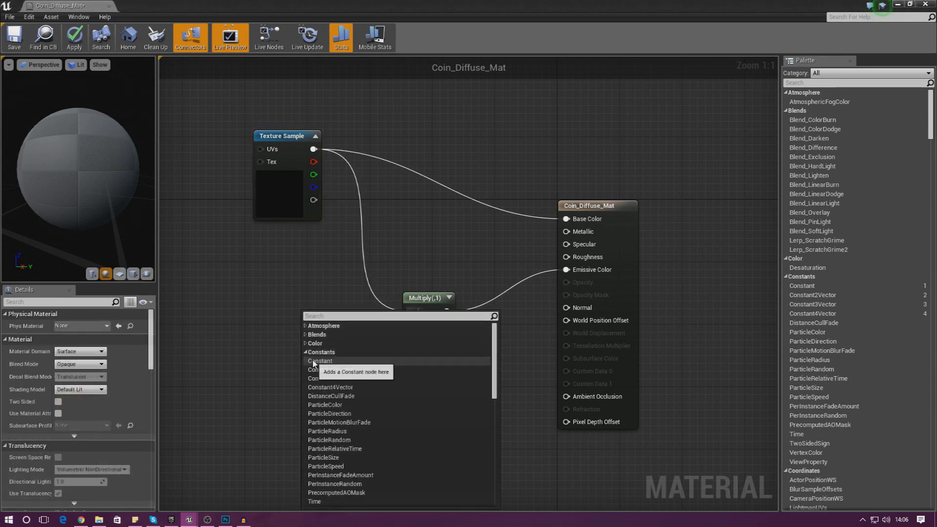
click(318, 361)
drag(409, 324, 317, 331)
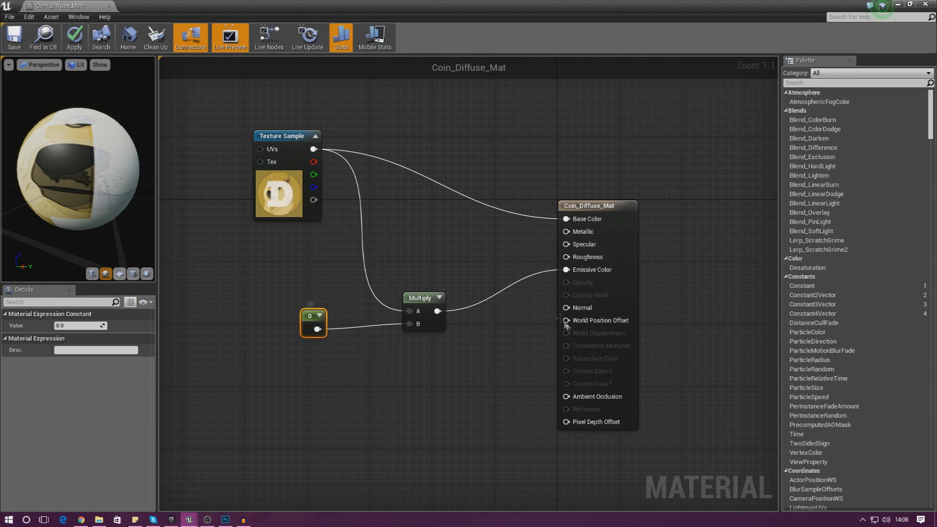
click(72, 326)
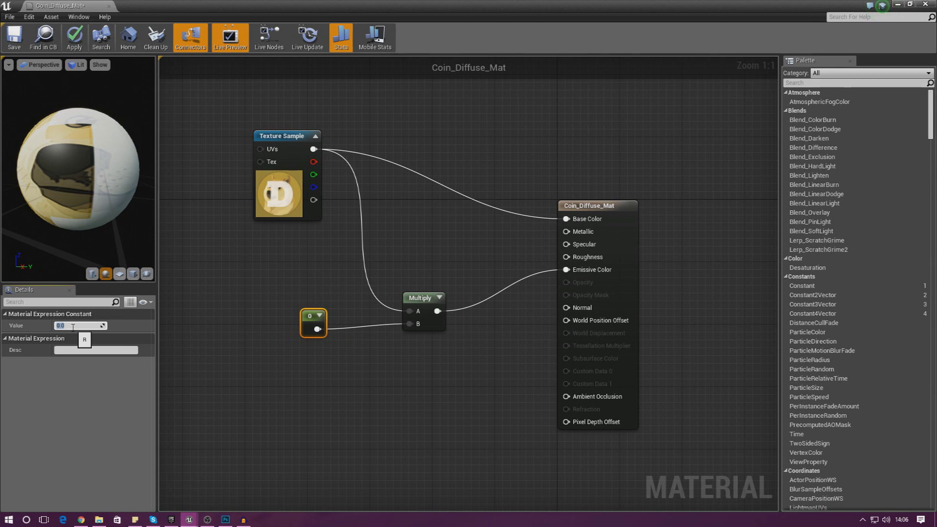
text(15)
key(Return)
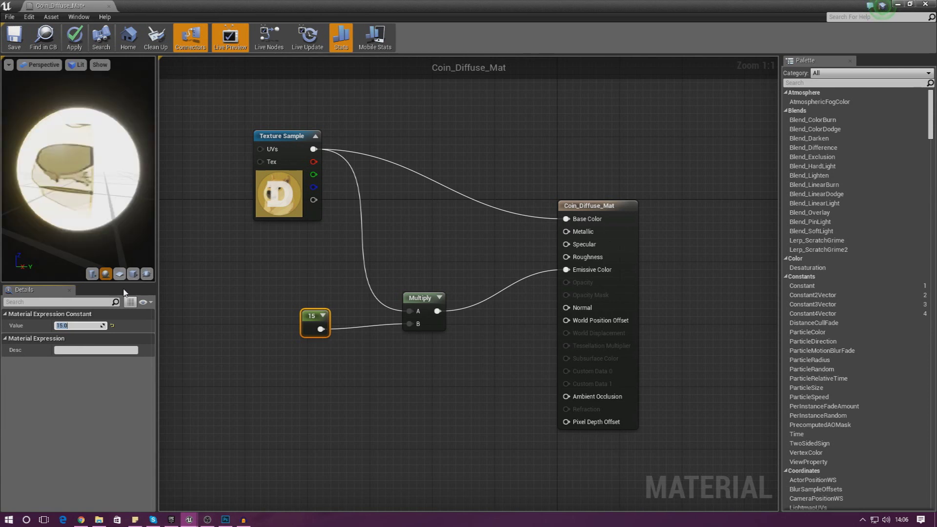
- Check the glow on the preview sphere, apply the changes to Coin_Diffuse_Mat and save the material
drag(100, 235, 108, 193)
drag(34, 221, 29, 218)
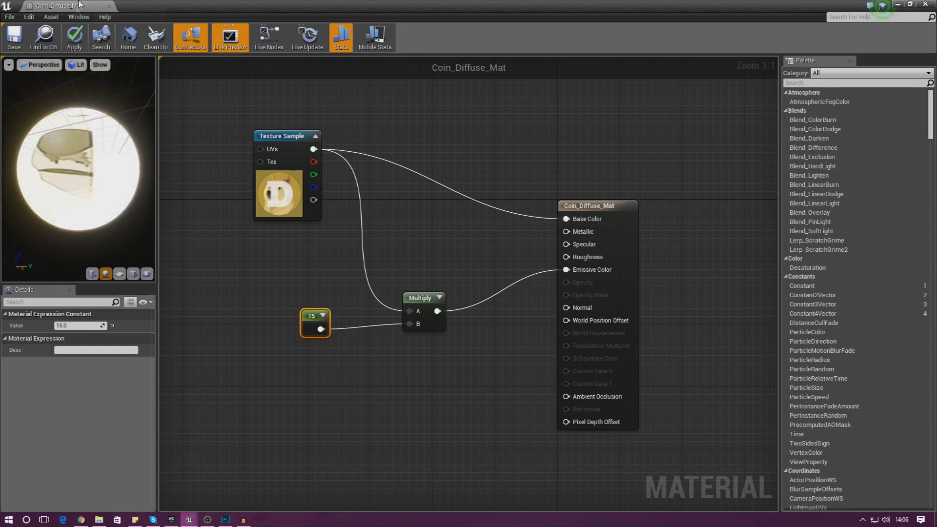
click(74, 39)
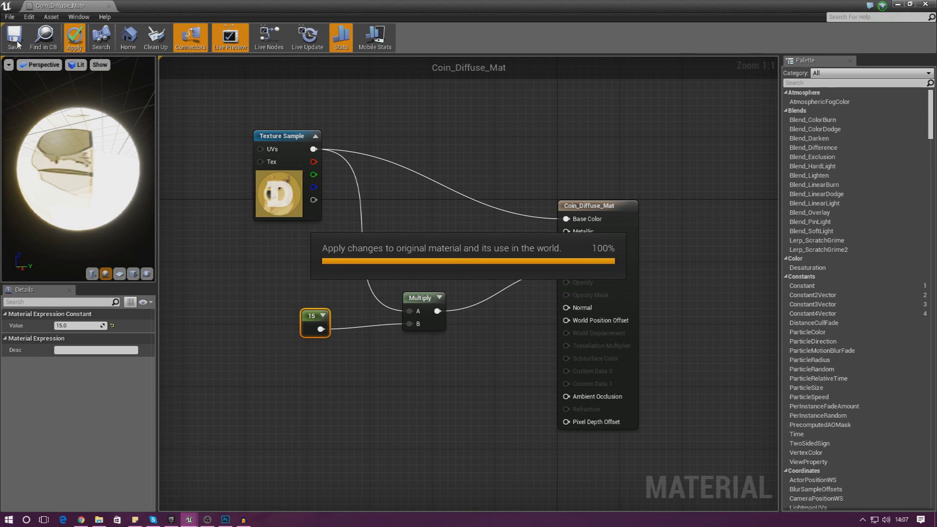
click(16, 39)
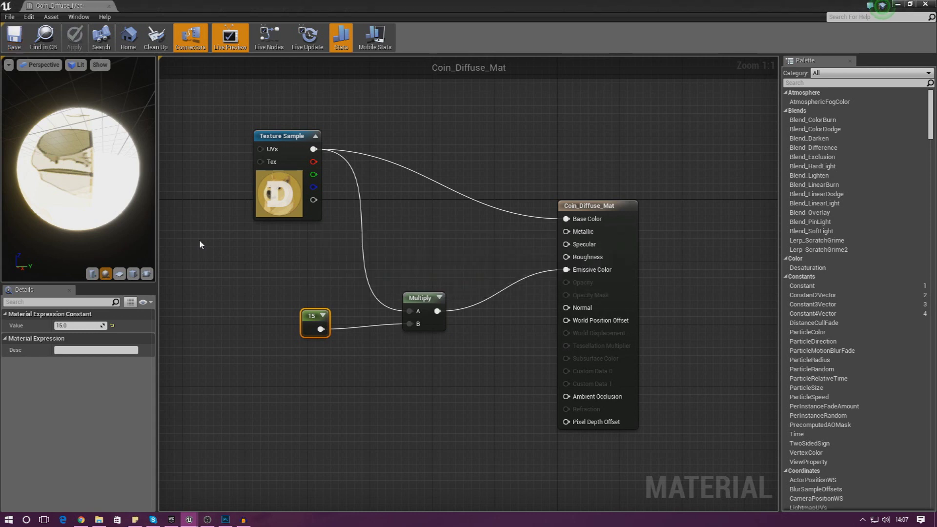
- Assign Coin_Diffuse_Mat to the Element 0 material slot of Coin_Mesh and check it in the mesh preview
click(109, 7)
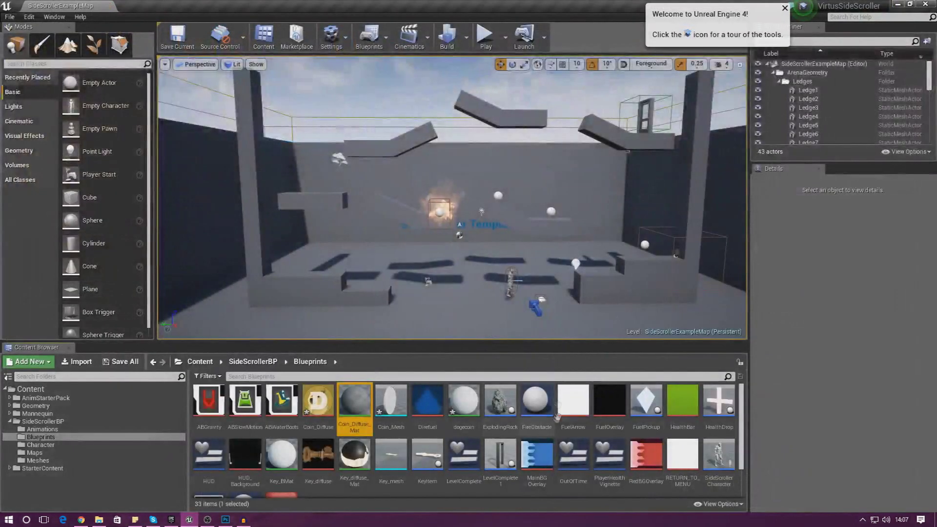
double_click(380, 421)
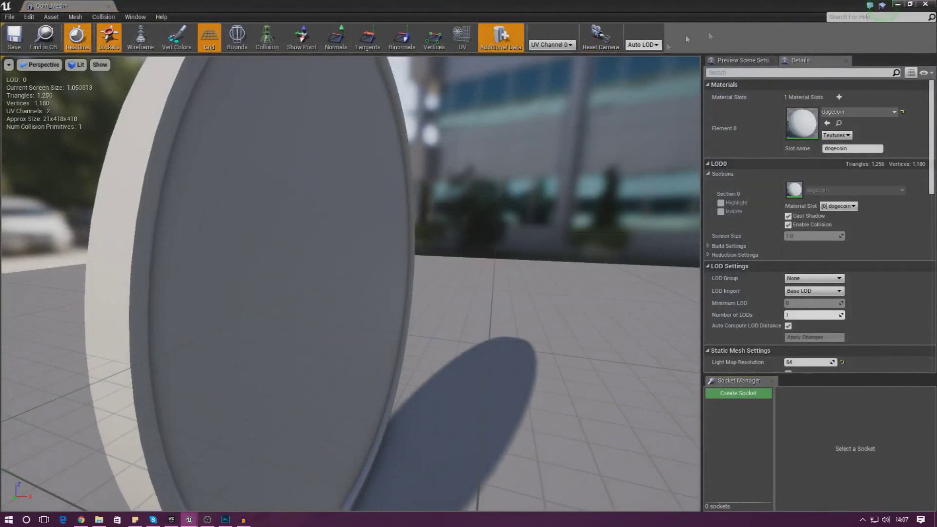
click(843, 113)
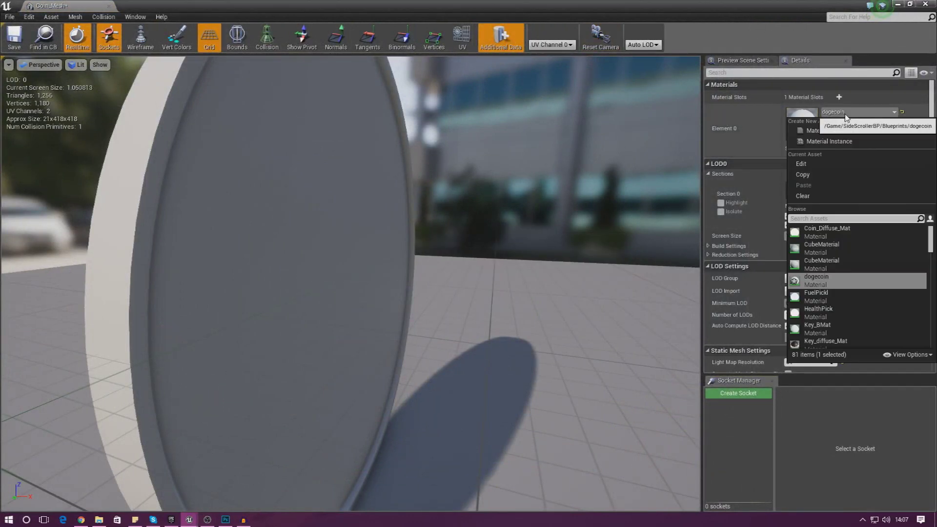
click(828, 238)
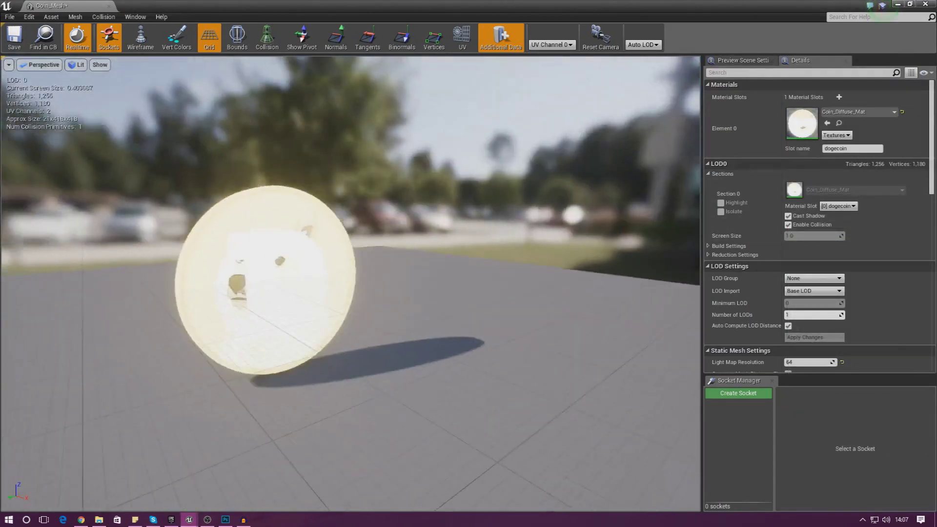
mouse_move(470, 220)
mouse_down()
mouse_move(500, 208)
mouse_move(486, 195)
mouse_move(472, 220)
mouse_up()
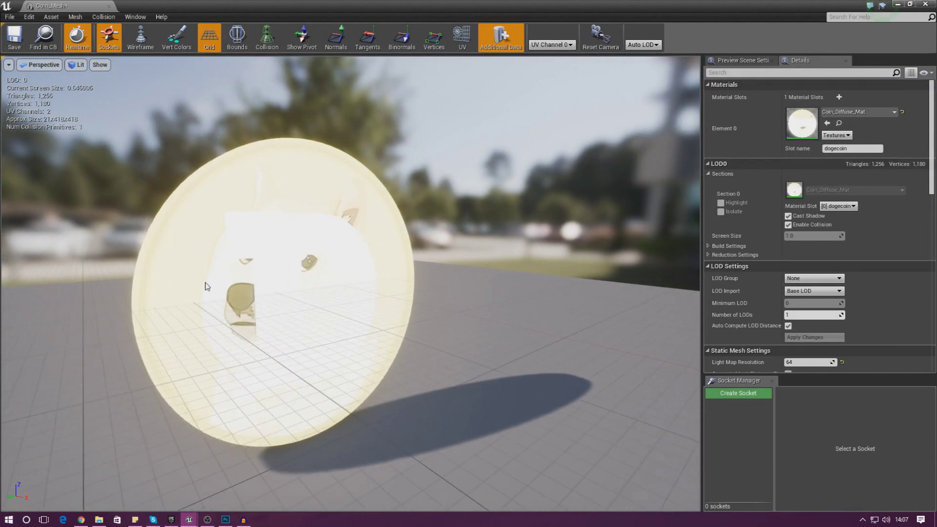
click(108, 6)
right_drag(420, 220, 439, 234)
right_drag(337, 259, 327, 258)
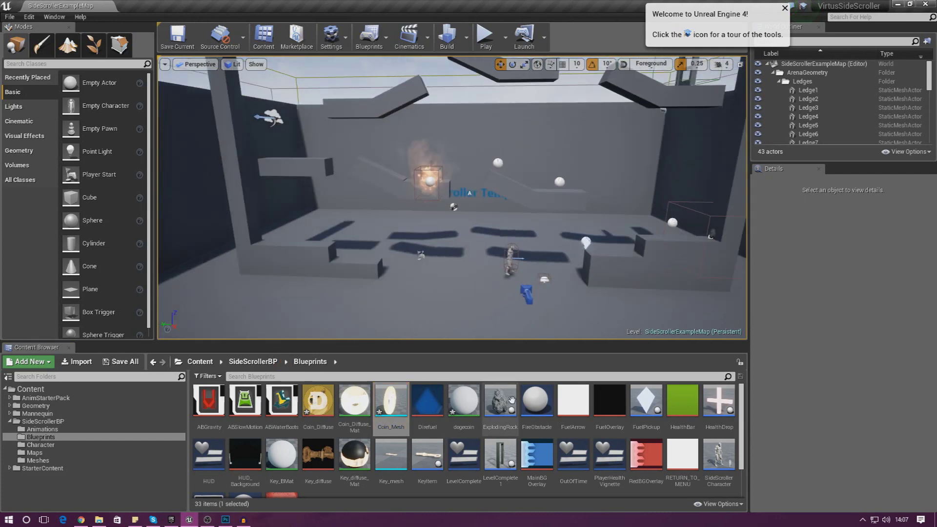
- Add an Integer variable named Coins to the SideScrollerCharacter blueprint
double_click(714, 456)
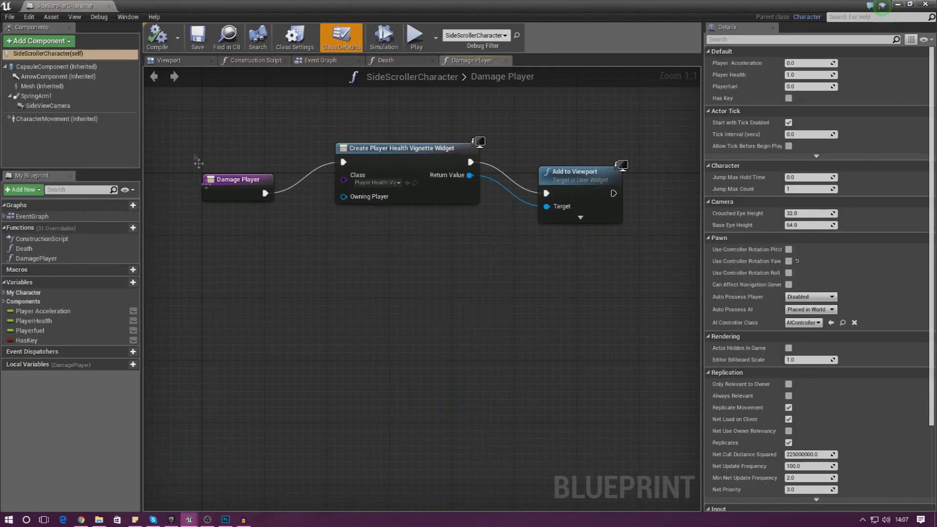
click(128, 285)
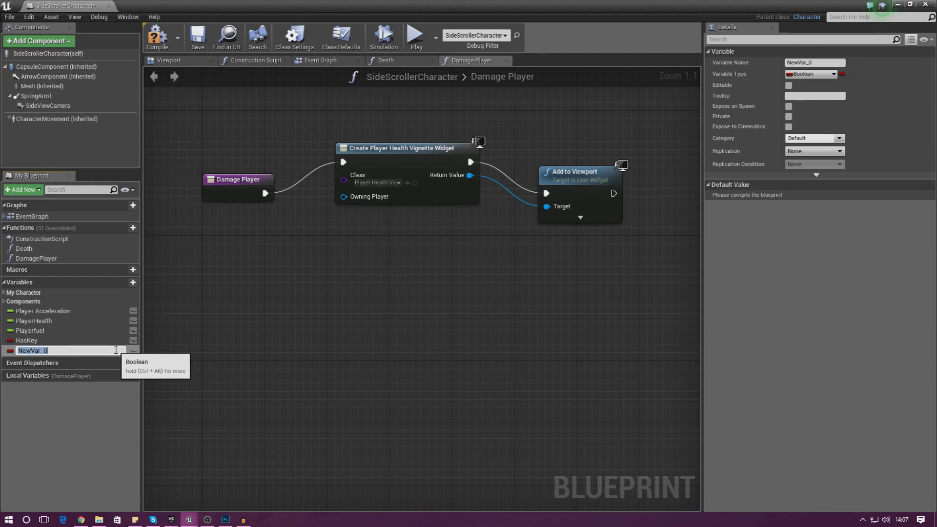
text(Coins)
key(Return)
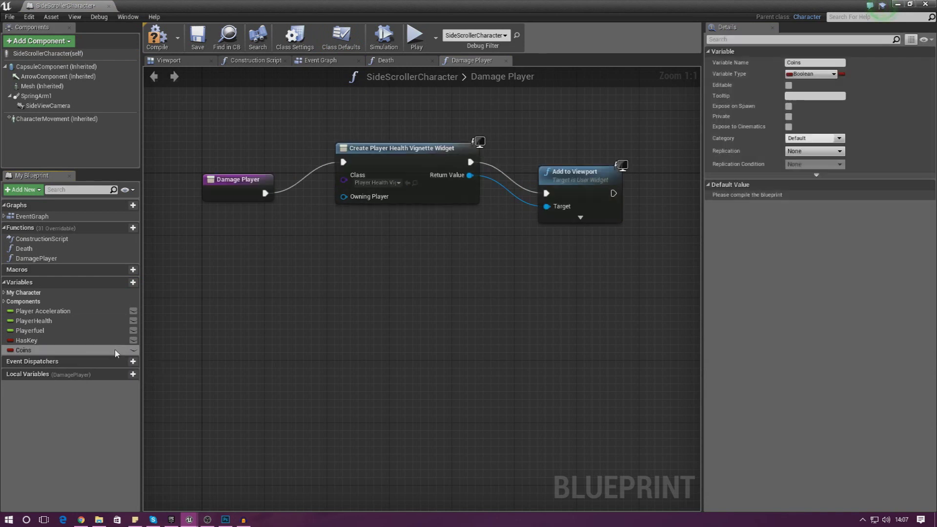
click(796, 74)
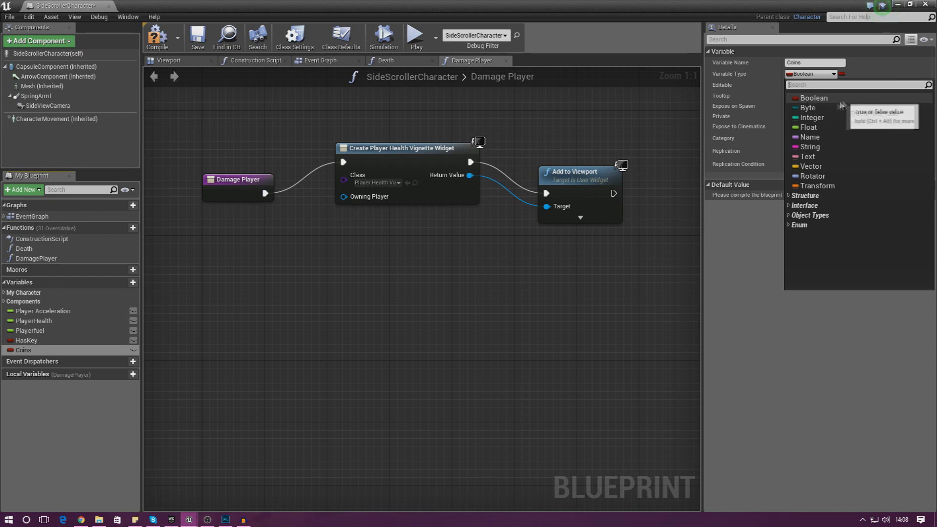
click(817, 120)
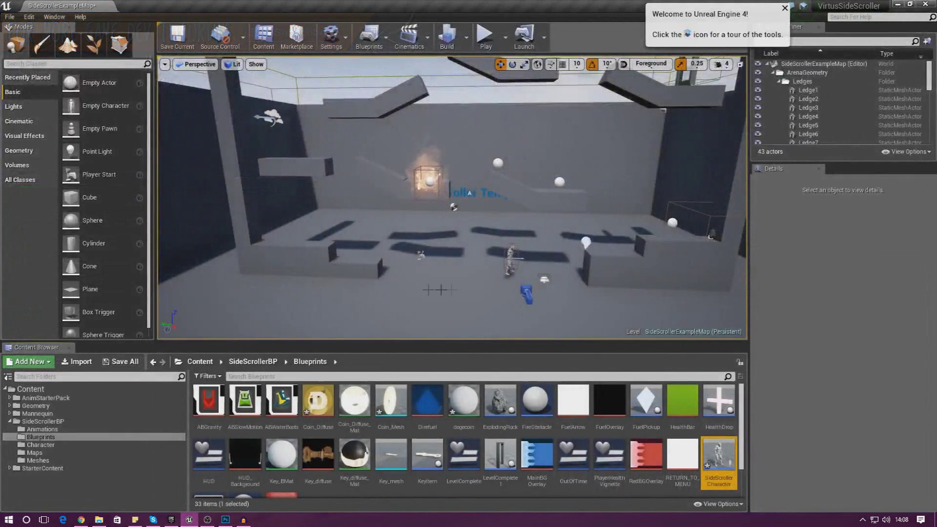
- Create an Actor Blueprint class named CoinPickup in the Blueprints folder
click(391, 403)
scroll(510, 467, down, 2)
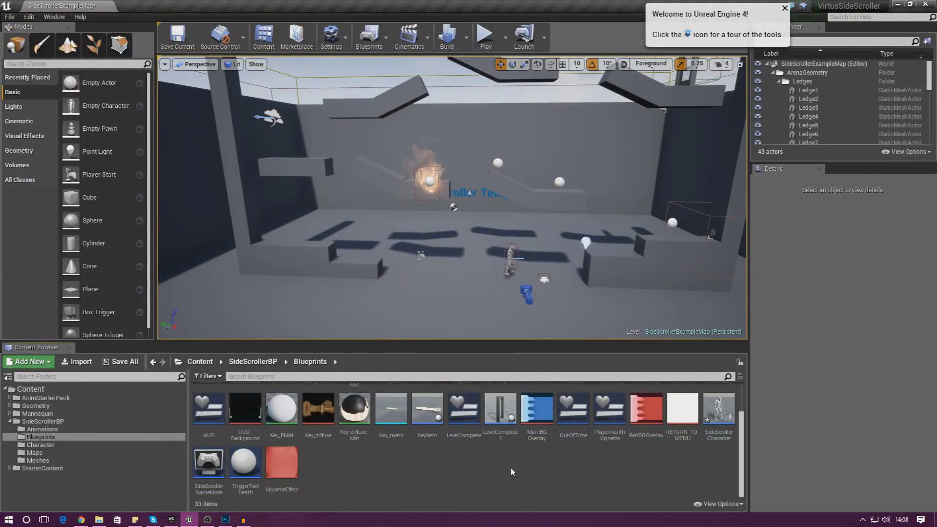
right_click(511, 467)
mouse_move(513, 467)
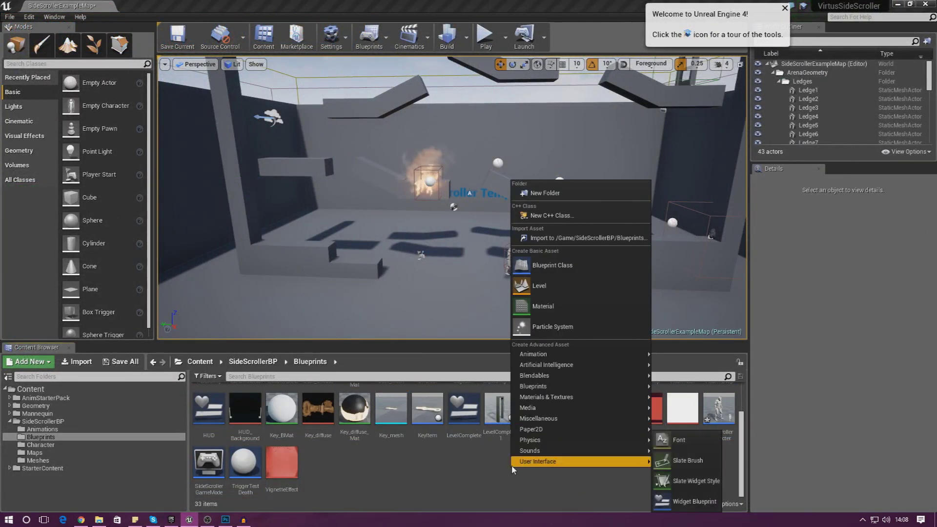
click(562, 267)
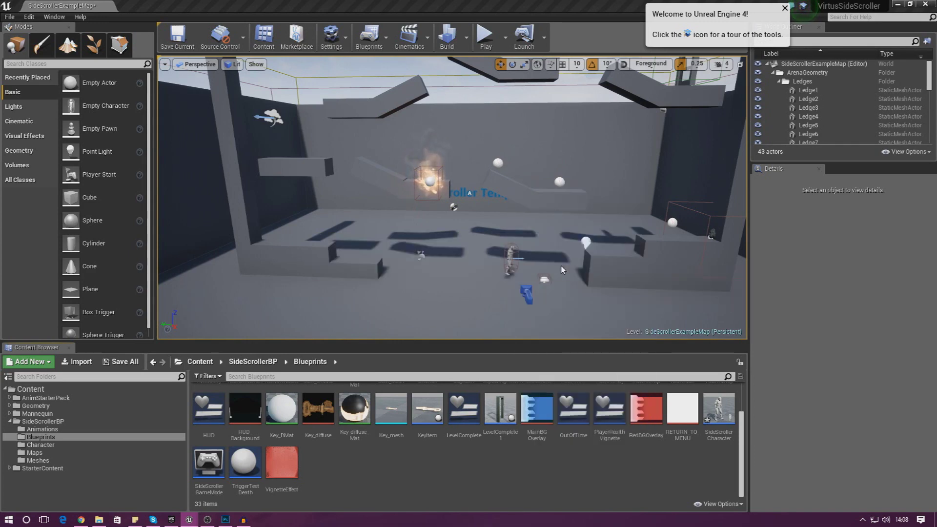
key(Escape)
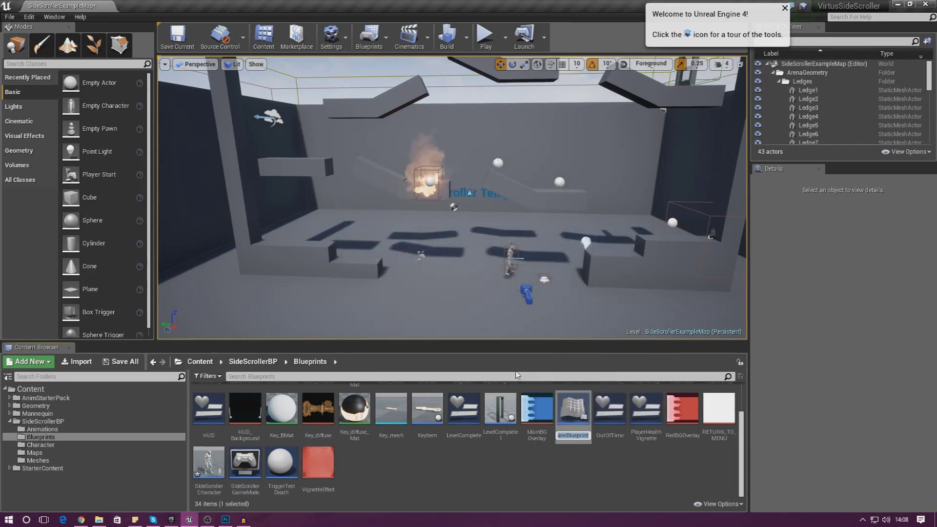
text(Co)
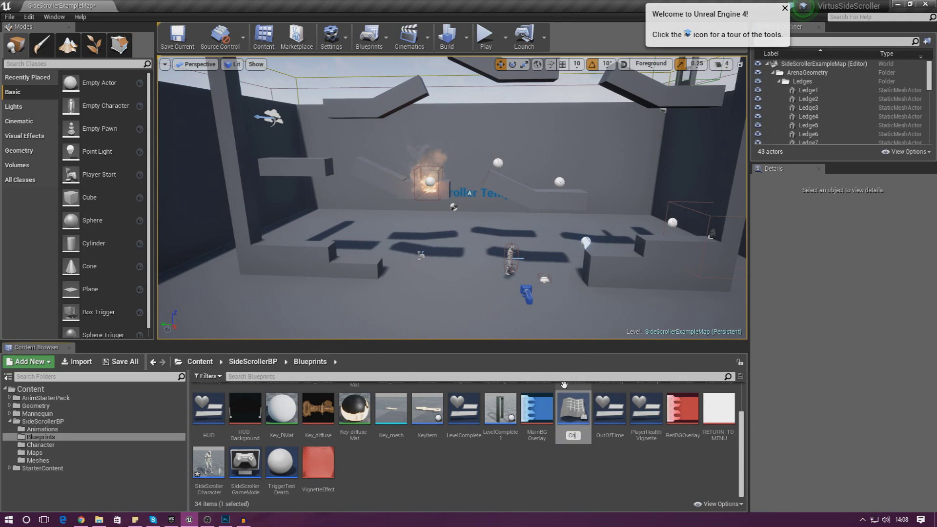
text(inPickup)
key(Return)
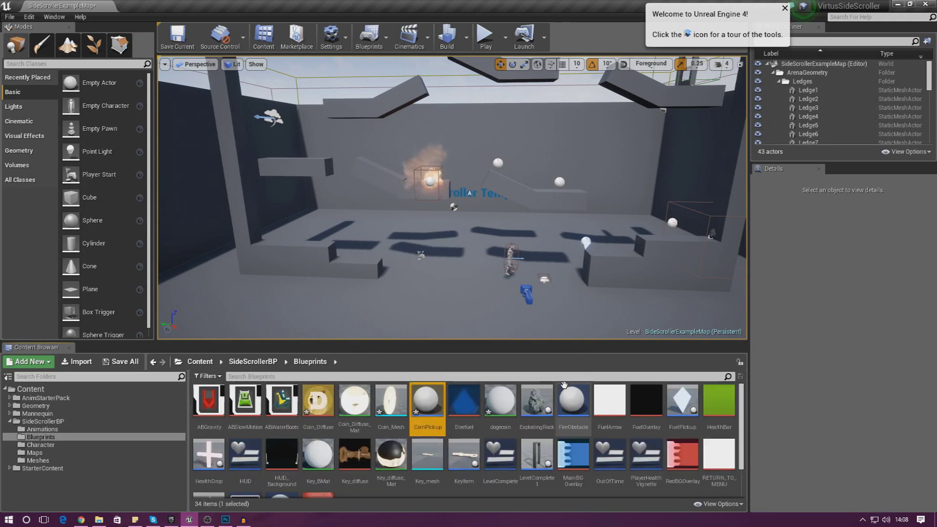
- Open the CoinPickup blueprint and add a Static Mesh component that uses Coin_Mesh
key(Return)
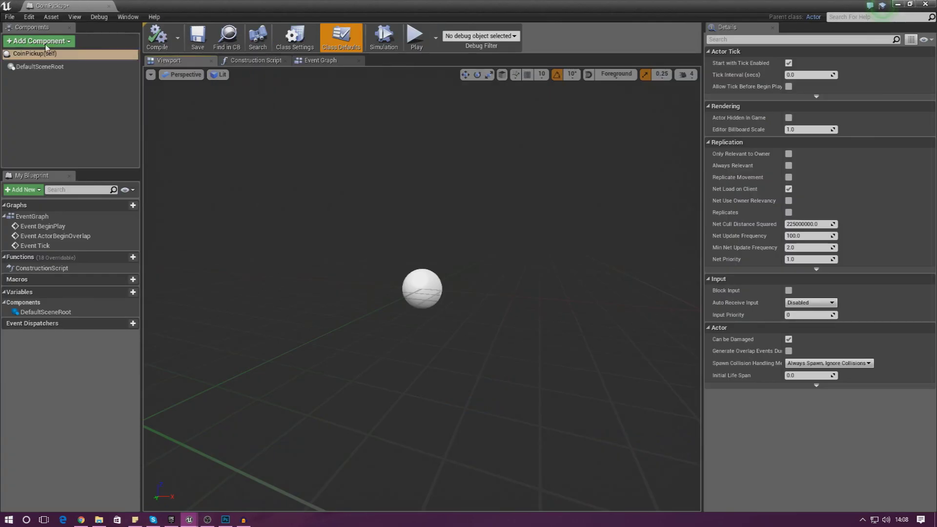
click(45, 43)
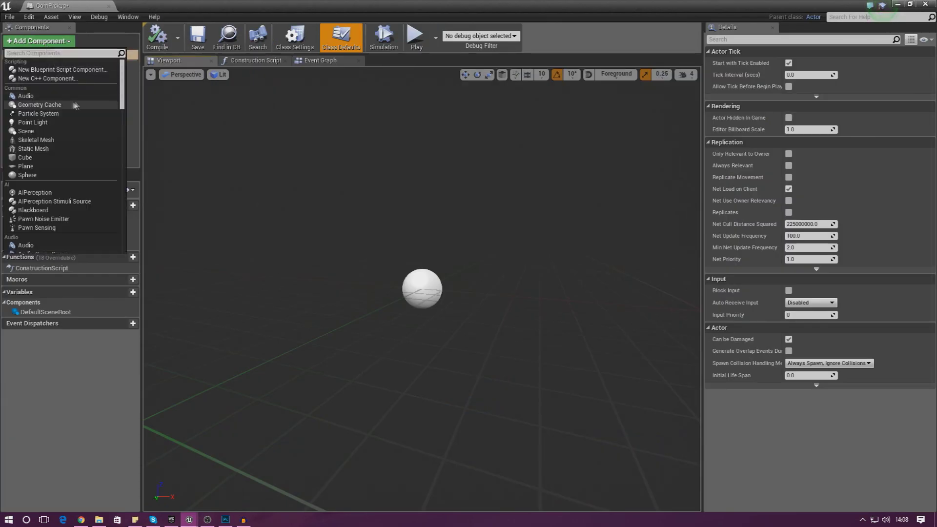
click(49, 149)
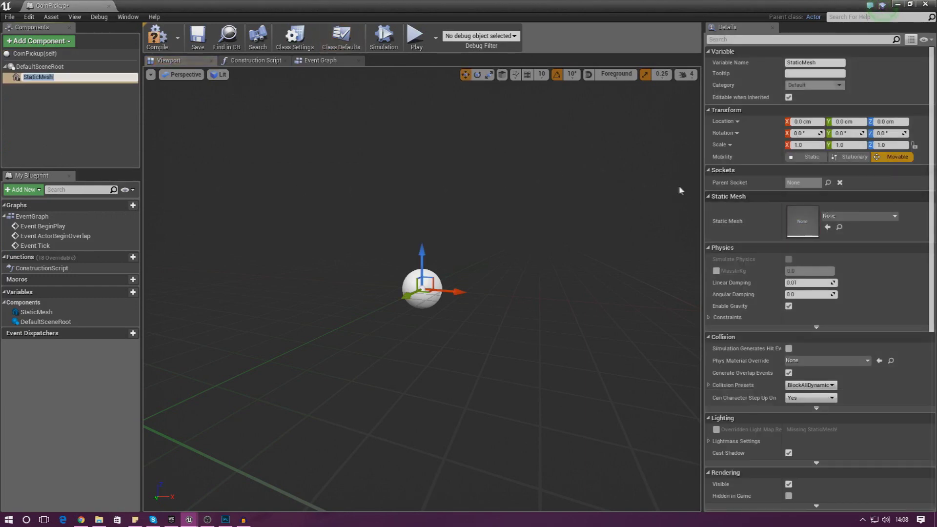
click(843, 216)
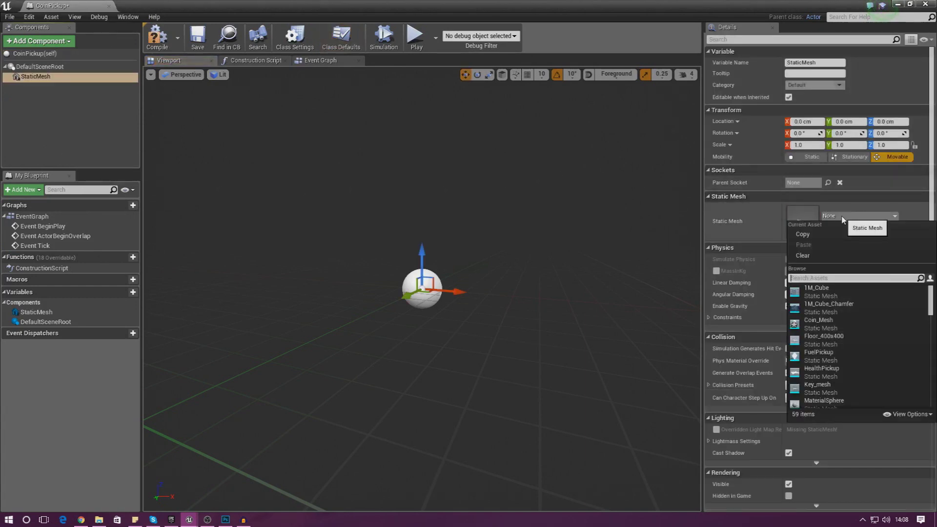
text(coin)
click(818, 288)
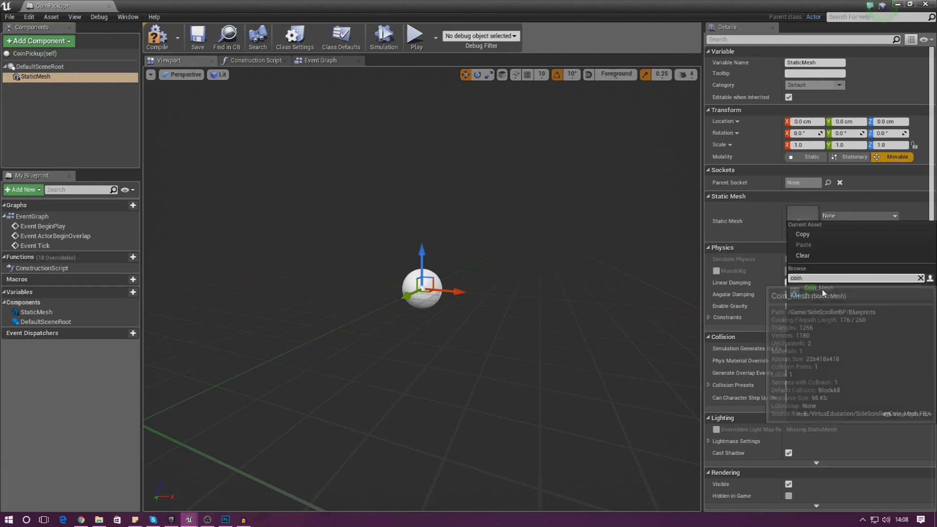
mouse_move(443, 252)
right_down()
mouse_move(376, 254)
mouse_move(443, 253)
right_up()
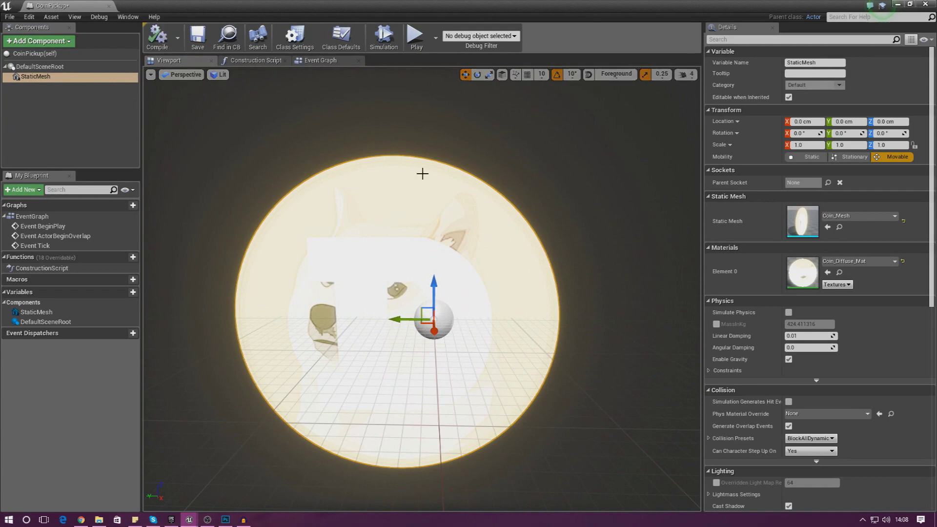
- Place a CoinPickup actor in the level in front of the Side Scroller Template text and focus on it
drag(456, 13, 98, 131)
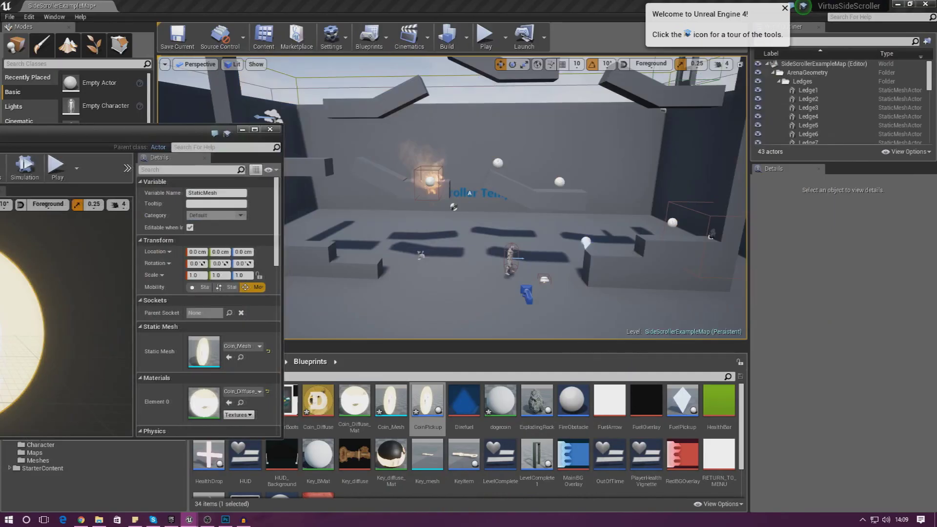
drag(30, 131, 0, 131)
click(431, 407)
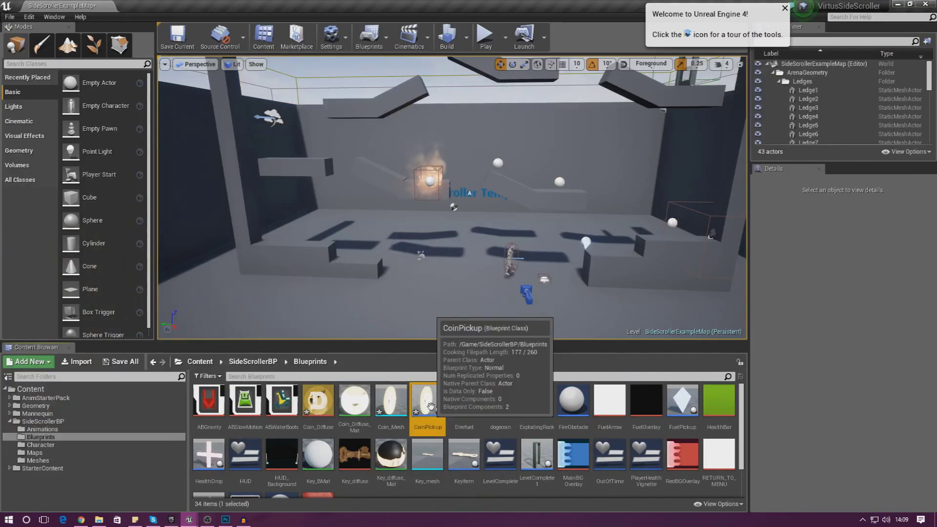
drag(431, 407, 454, 213)
mouse_move(454, 207)
right_down()
mouse_move(415, 210)
mouse_move(452, 210)
right_up()
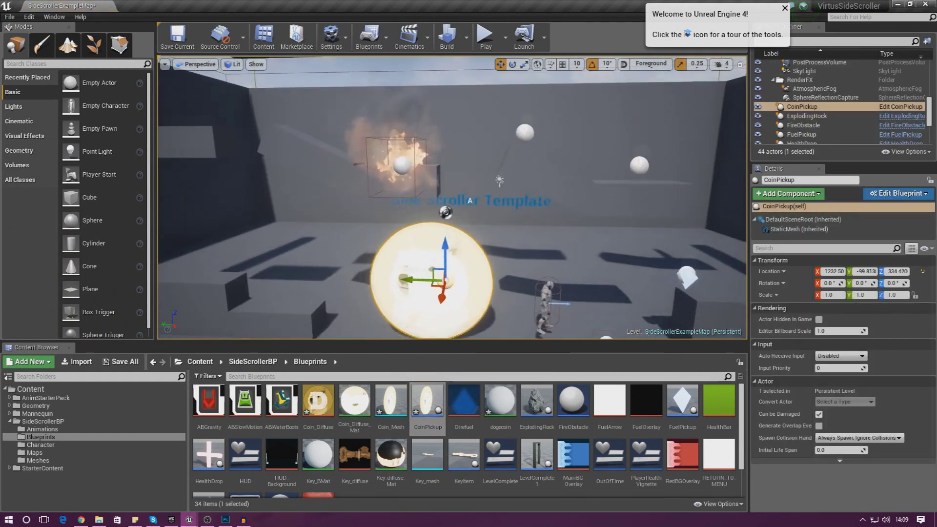
key(f)
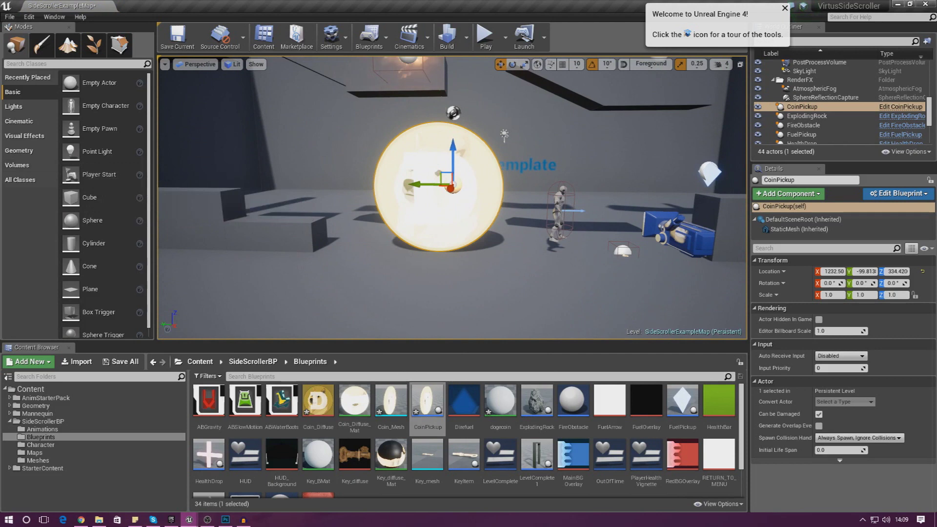
- Set the scale of CoinPickup's static mesh to 0.3 on X, Y and Z
key(ctrl+e)
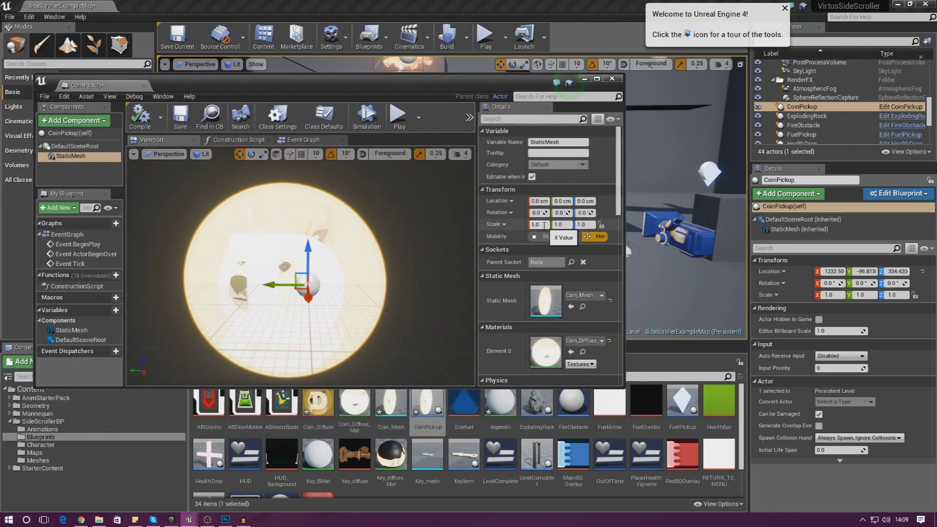
click(544, 225)
text(0.3)
key(Tab)
text(0.3)
key(Tab)
text(0.3)
key(Return)
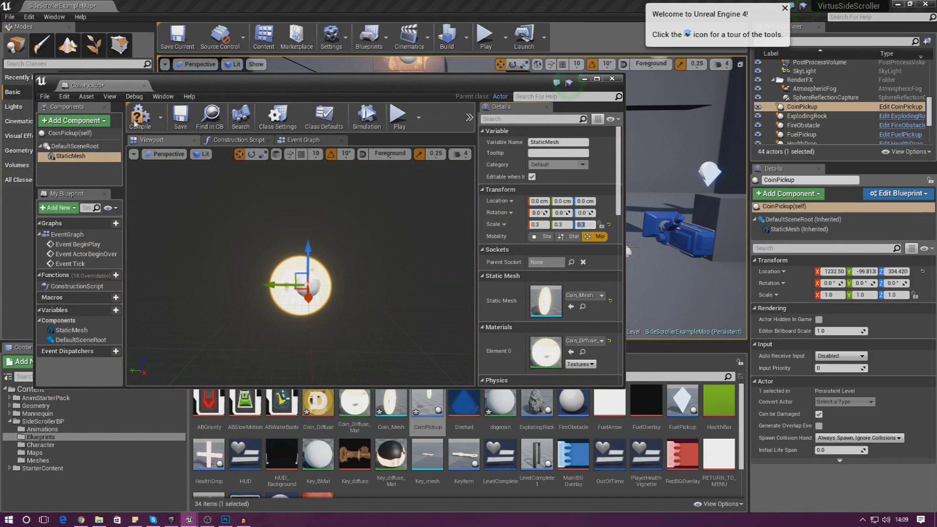
- Set the scale of CoinPickup's static mesh to 0.2 on X, Y and Z and check its size in the level
drag(176, 86, 270, 182)
click(633, 324)
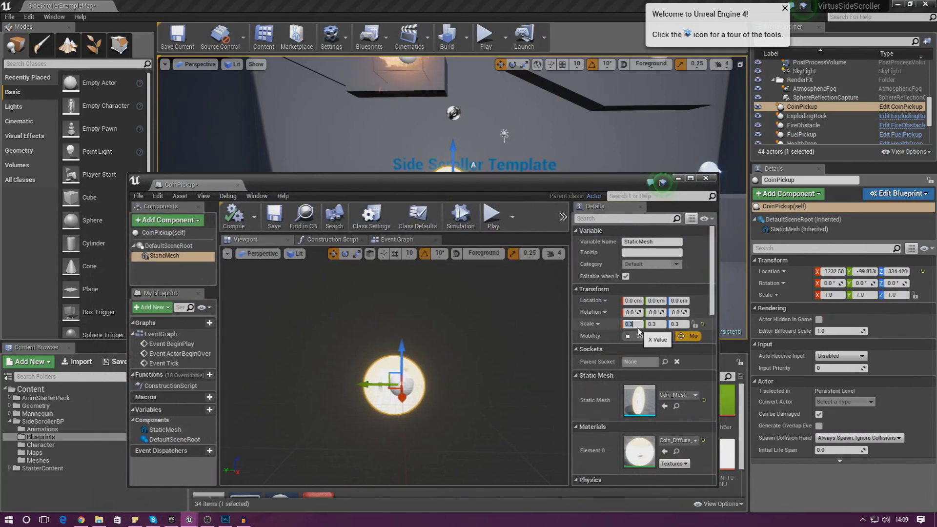
text(0.2)
key(Tab)
key(Tab)
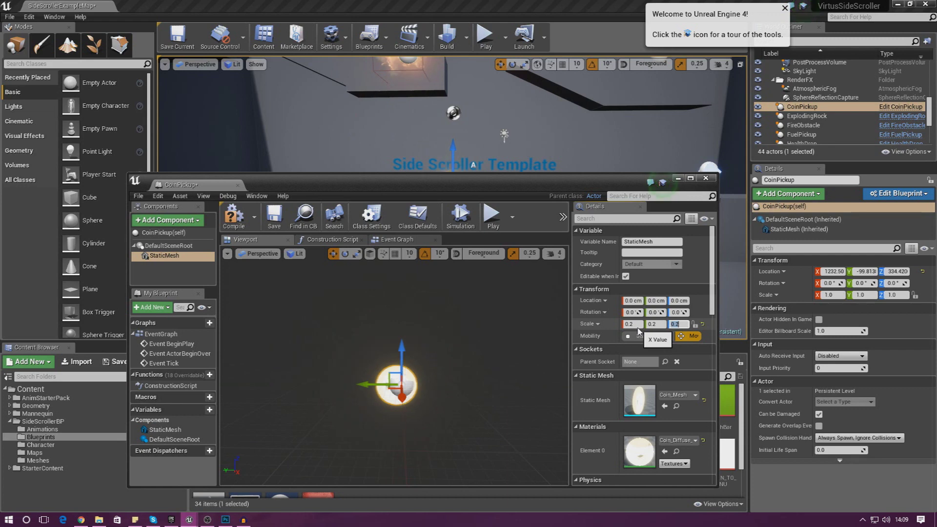
drag(348, 184, 423, 278)
- Add a rotating movement component to the CoinPickup blueprint
double_click(348, 279)
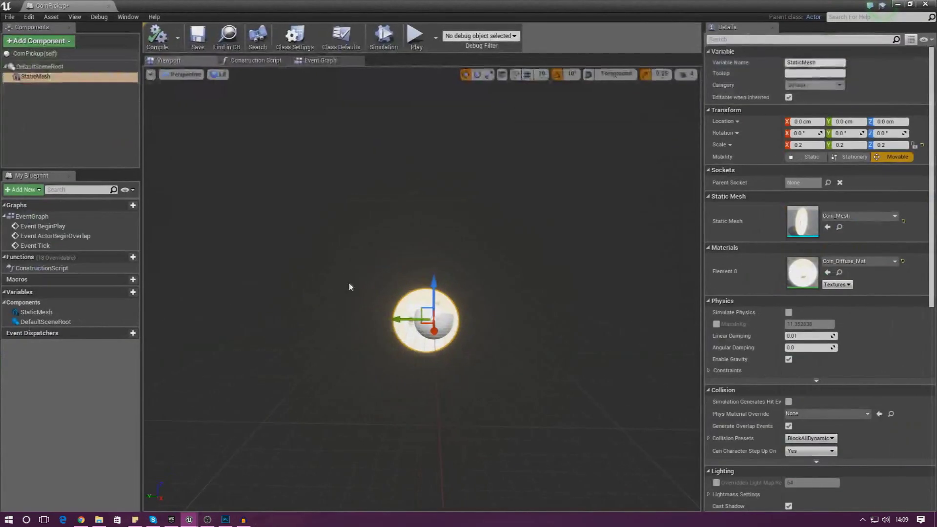
click(48, 44)
text(rotat)
key(Return)
click(39, 86)
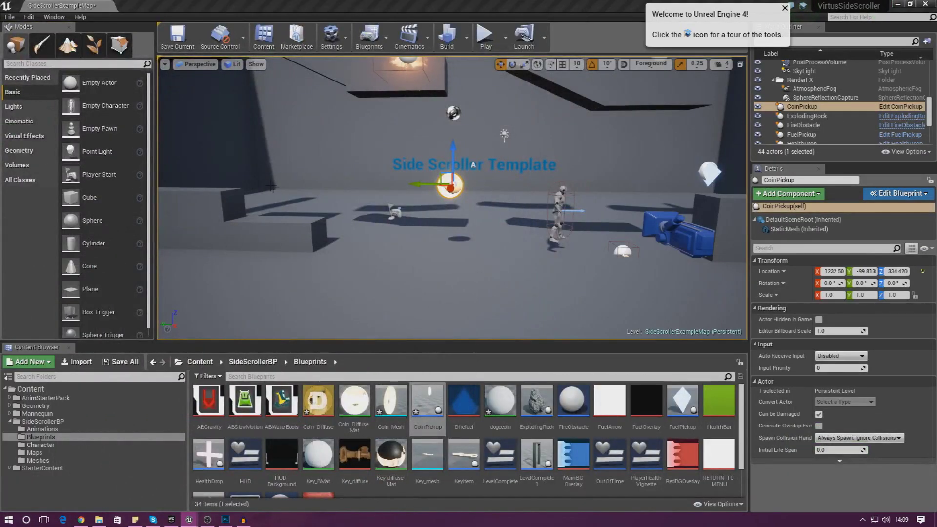
- Move the coin along the Y axis to between the player character and the fuel pickup, and play-test the level
drag(420, 184, 608, 191)
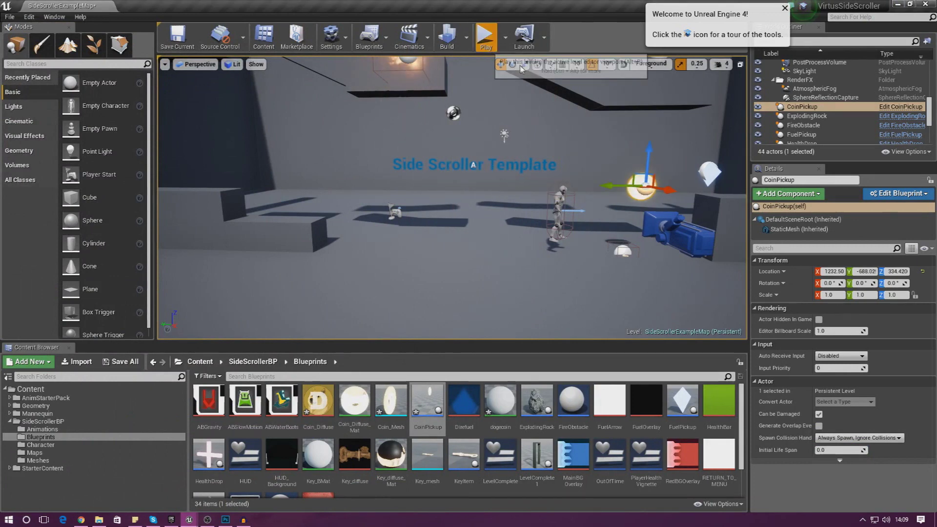
key(alt+p)
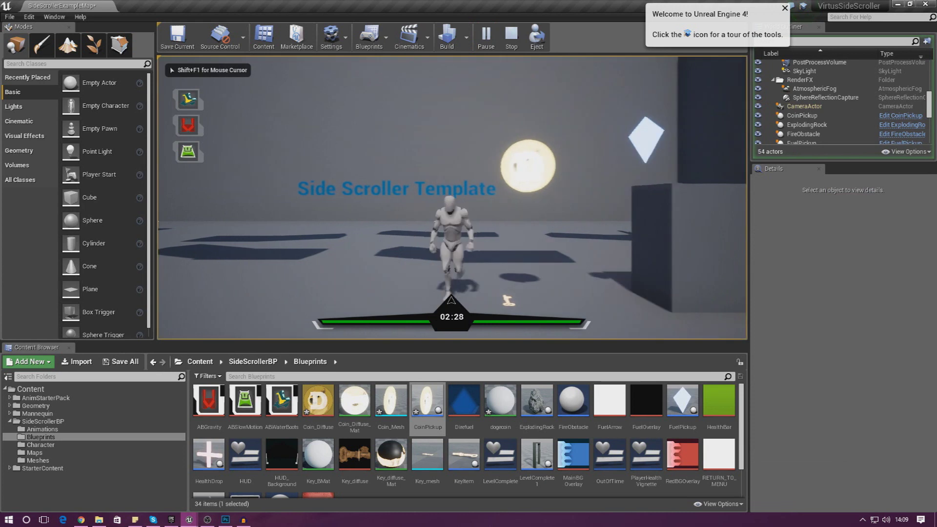
- Move the character back and forth beside the coin to check its rotation, and end the play-test
key(a)
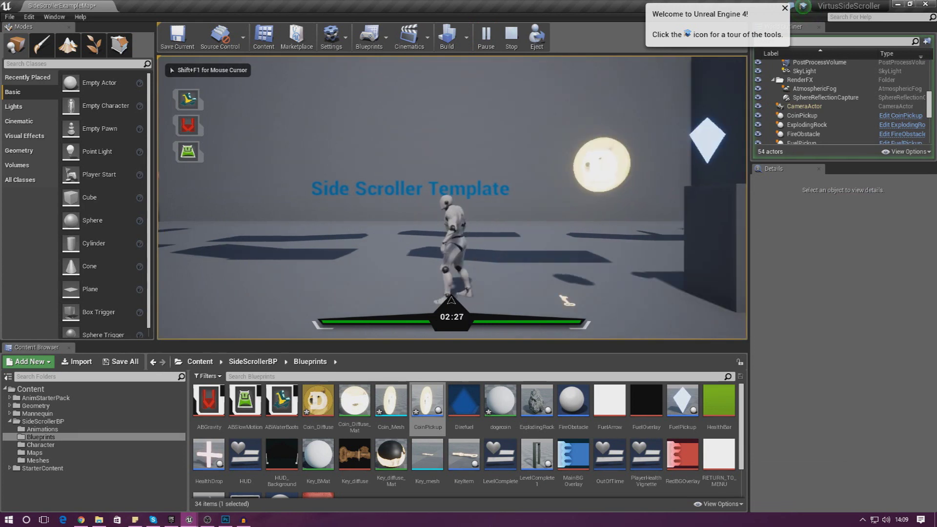
key(d)
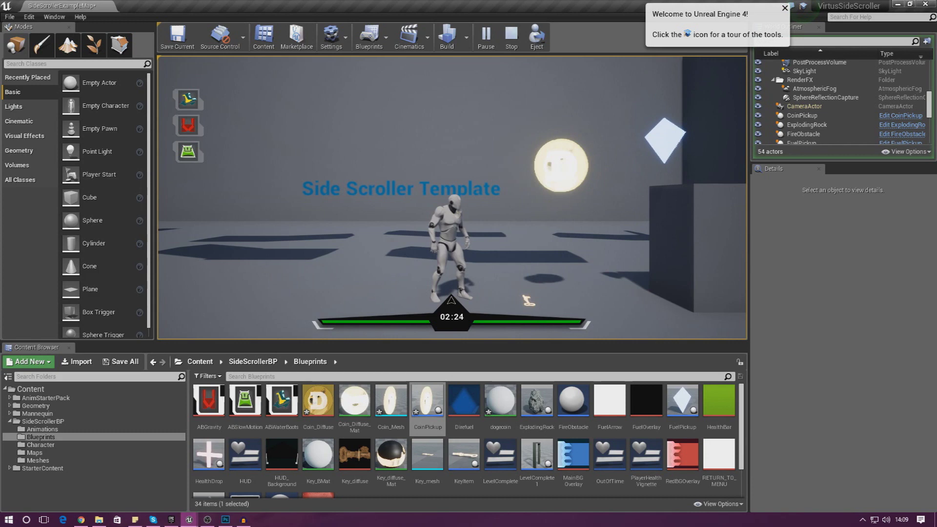
key(Escape)
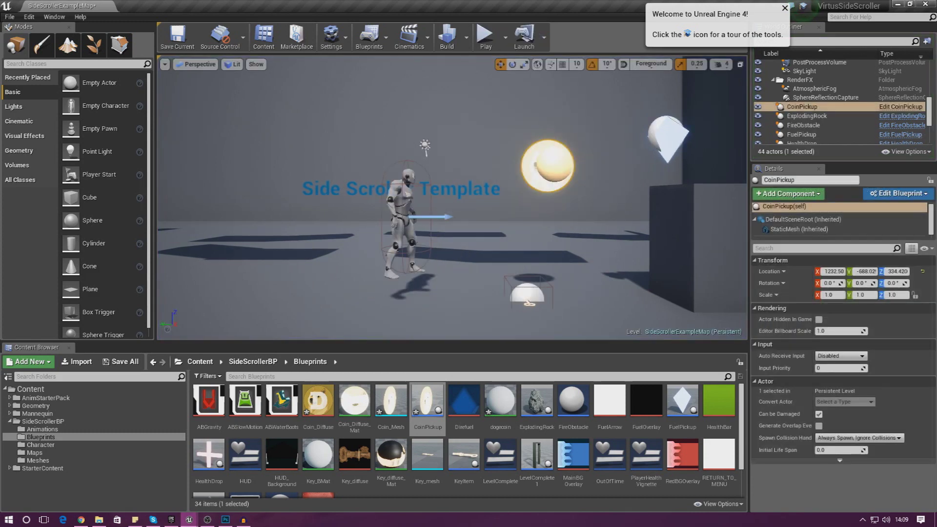
- Open the CoinPickup blueprint and add a Box Collision component to it
double_click(428, 405)
click(317, 64)
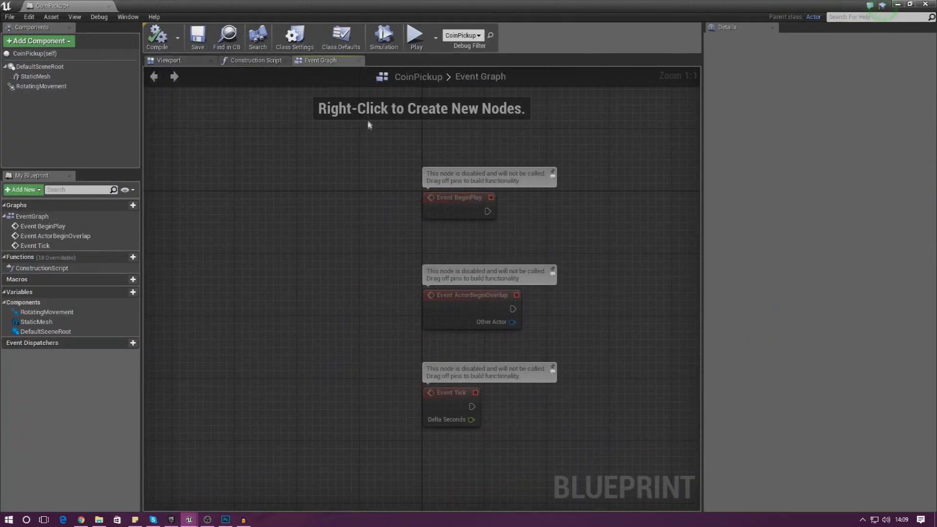
click(63, 42)
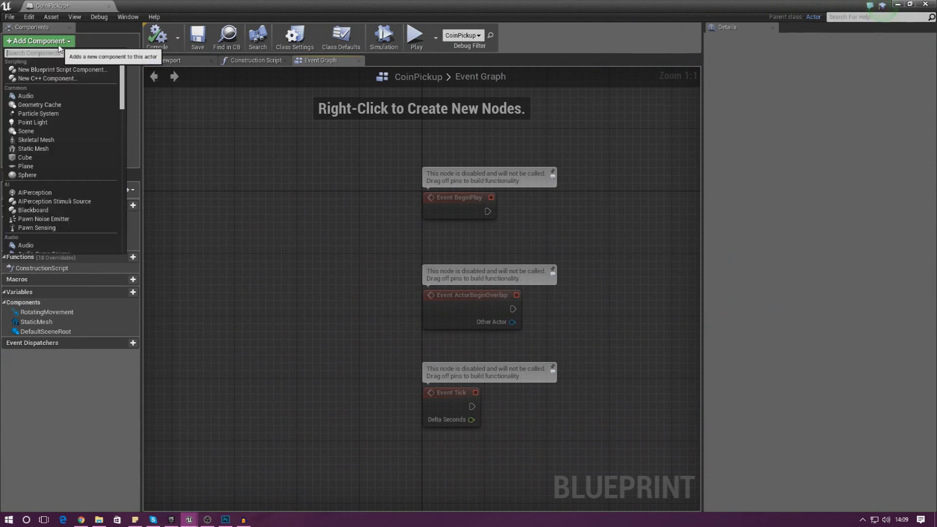
drag(122, 108, 125, 149)
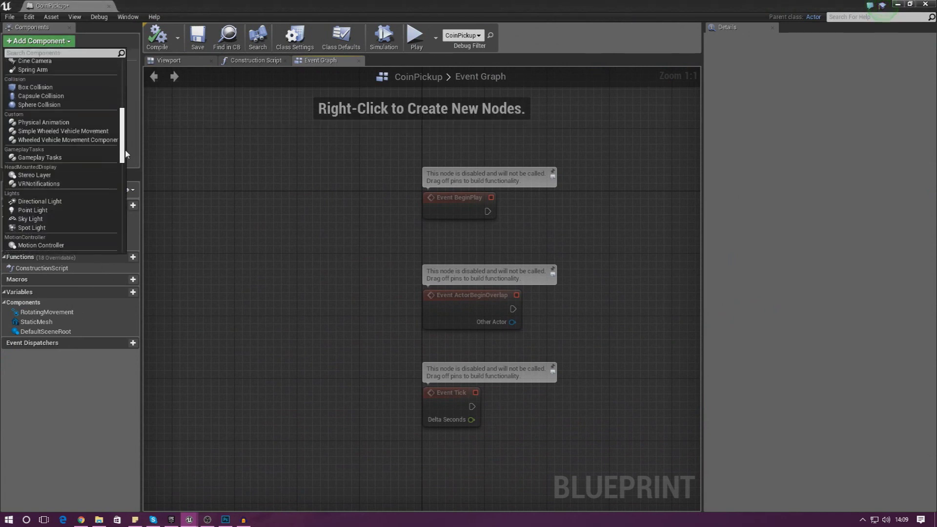
click(55, 88)
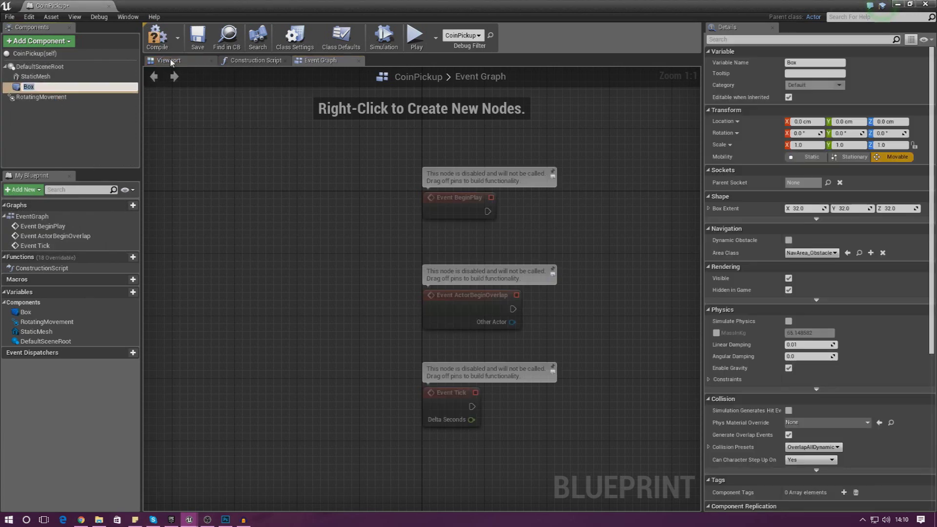
- Scale the collision box to about 1.95 on Y and 1.56 on Z, and move it to about Y 7.8 cm, Z 2.9 cm around the coin
click(170, 61)
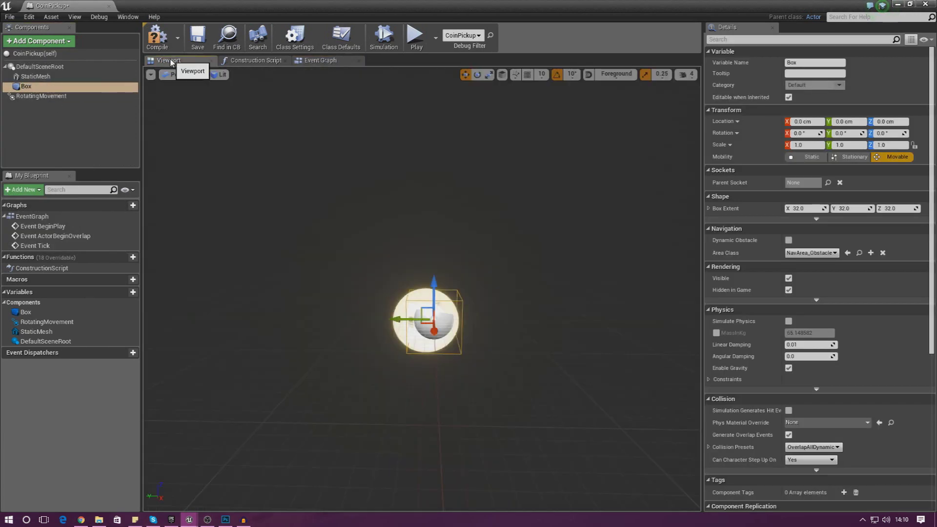
click(489, 74)
drag(388, 318, 361, 318)
drag(434, 283, 434, 266)
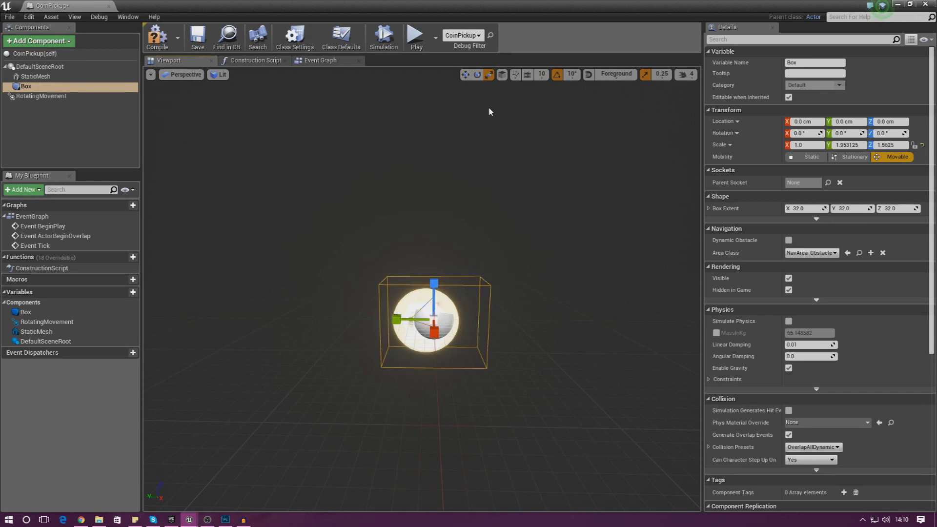
key(w)
drag(419, 315, 433, 314)
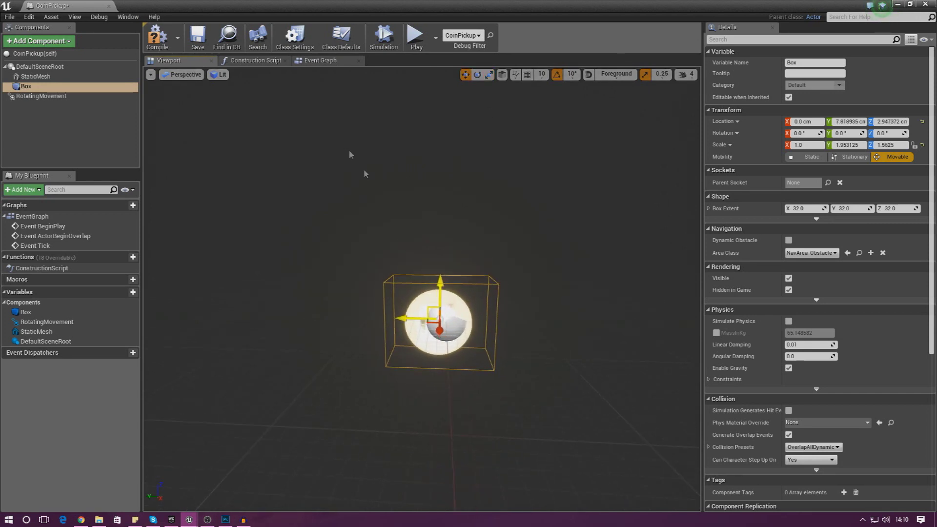
- Place a reference to the Box component in CoinPickup's event graph and add its On Component Begin Overlap event
click(315, 61)
right_drag(567, 334, 446, 327)
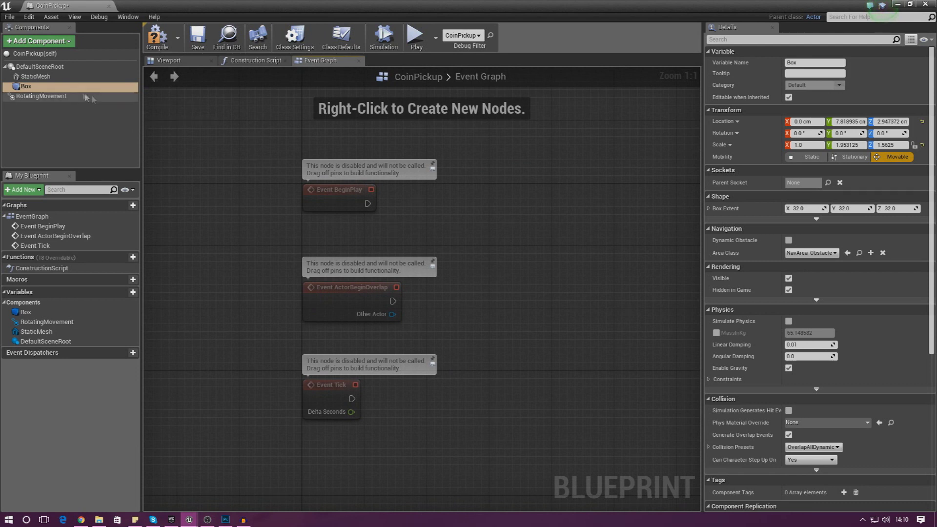
click(25, 87)
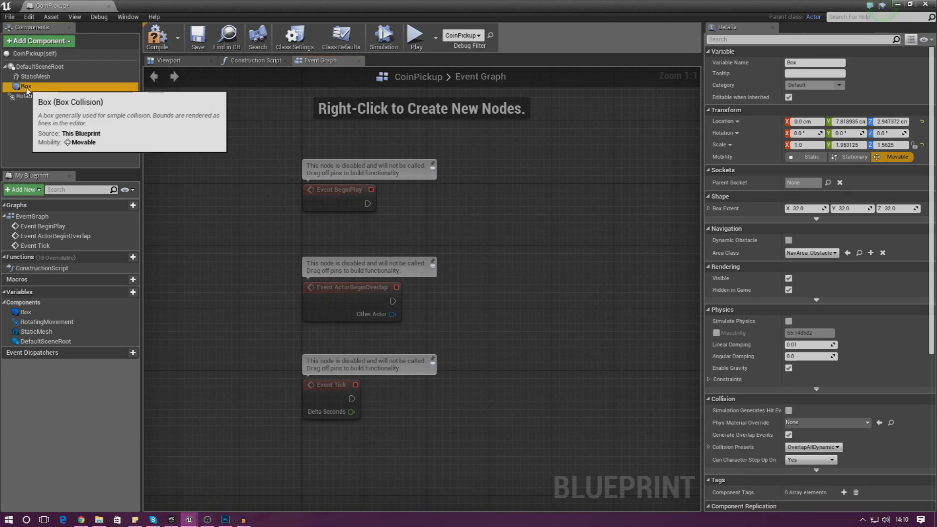
drag(42, 93, 522, 258)
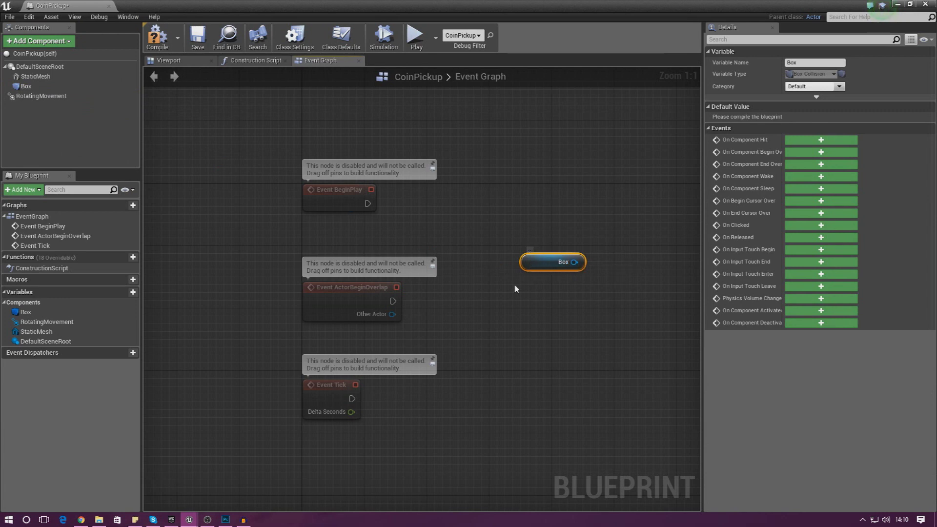
click(810, 152)
right_drag(560, 204, 435, 309)
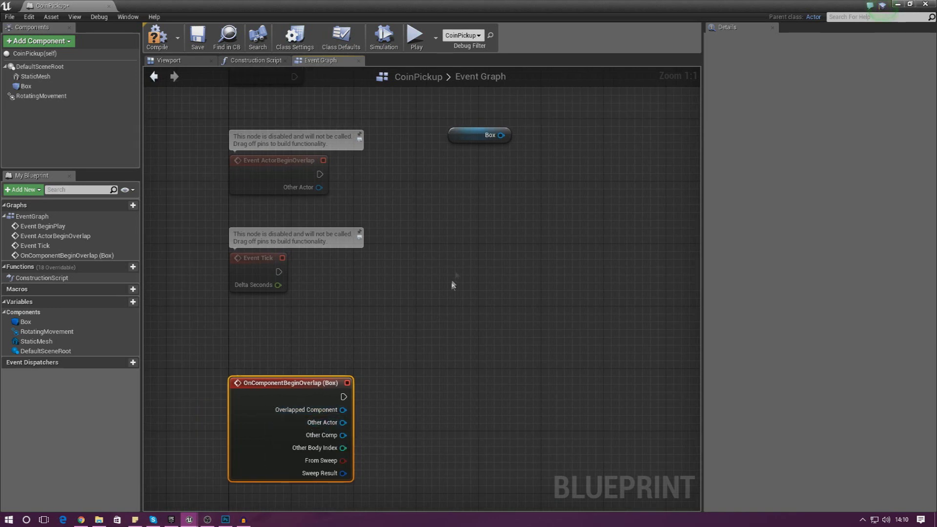
- Add a Cast To SideScrollerCharacter node from the overlap event's Other Actor output and place it beside the event
drag(343, 423, 390, 399)
text(cast)
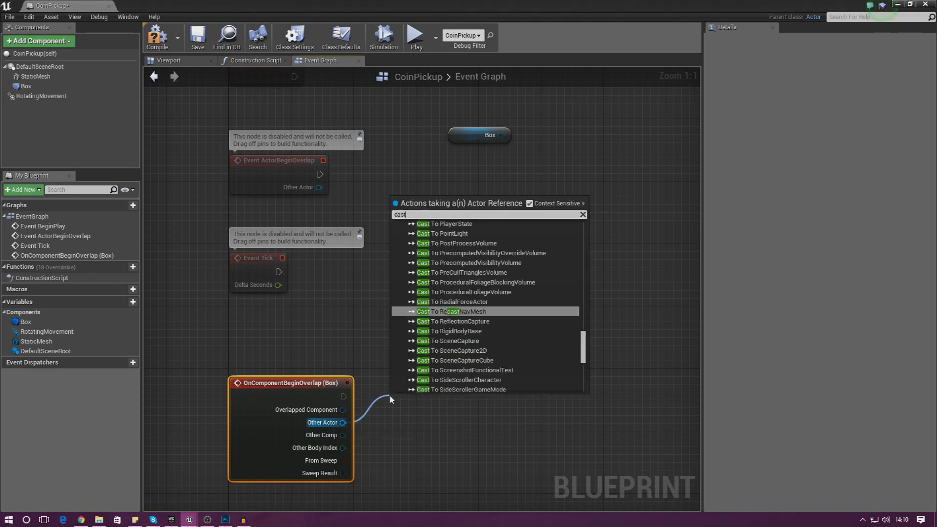
text( to sidescr)
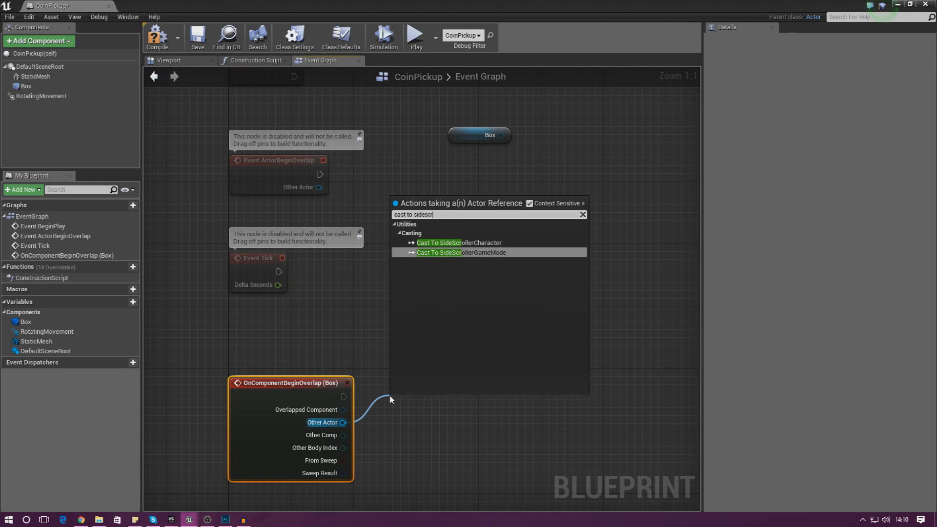
key(Up)
key(Return)
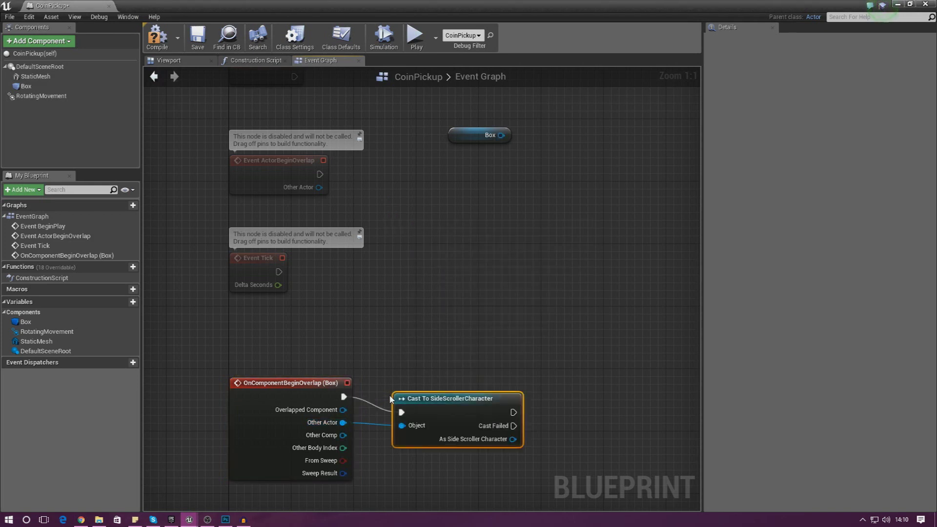
drag(453, 405, 445, 361)
- Add a Set Coins node from the cast's As Side Scroller Character output and connect the cast's execution output to it
right_drag(478, 315, 276, 326)
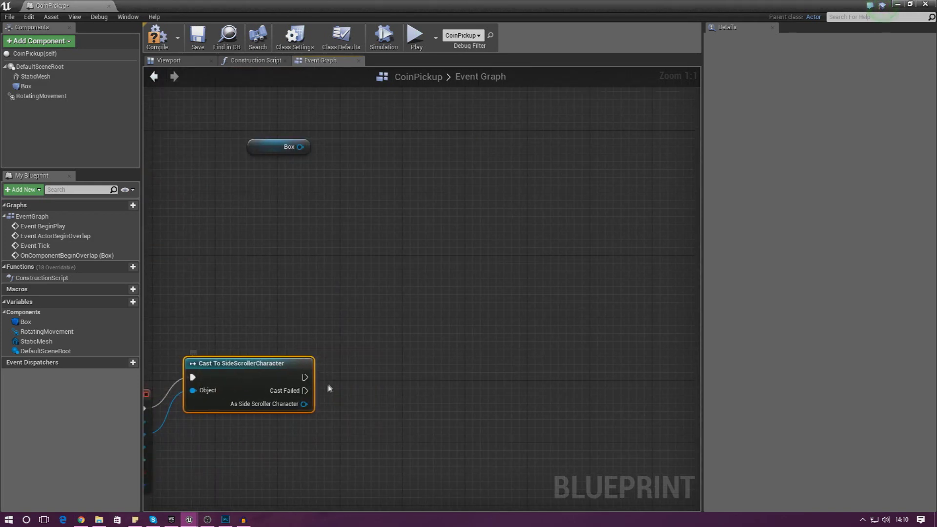
right_drag(323, 389, 336, 332)
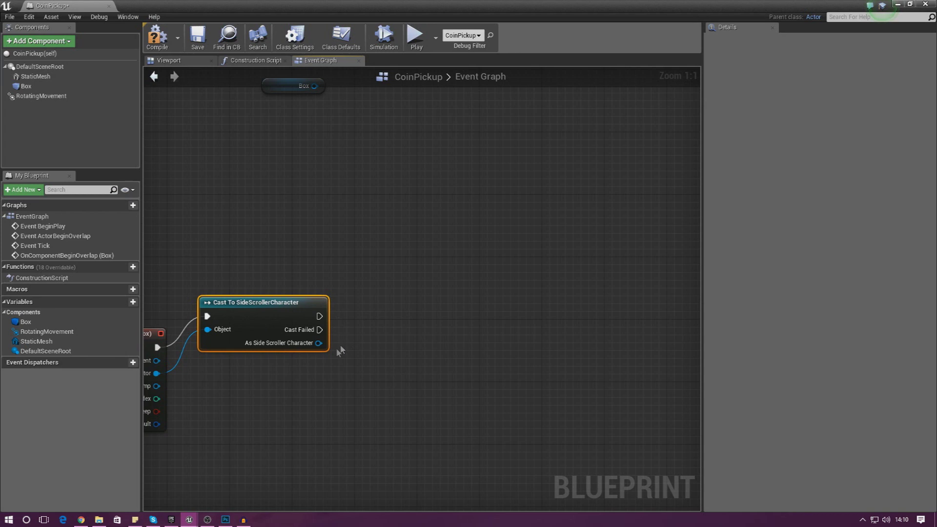
drag(319, 343, 388, 334)
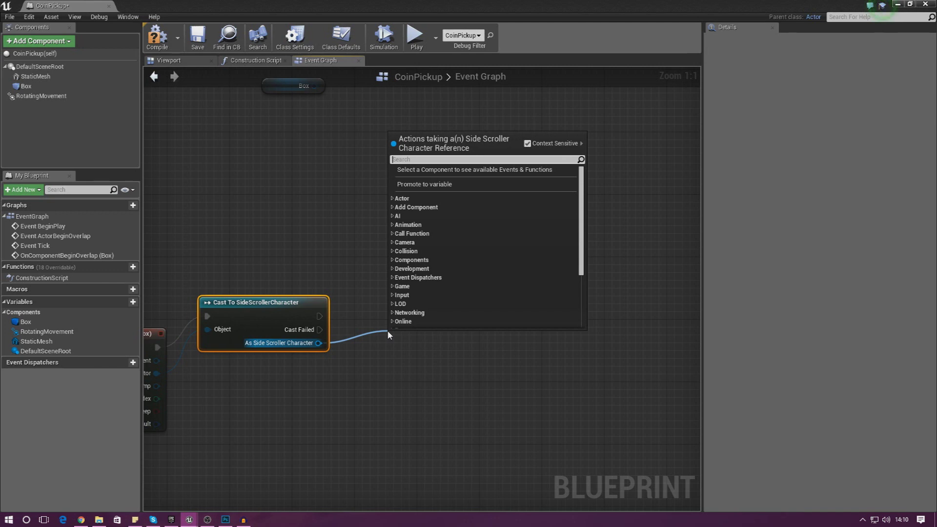
click(353, 322)
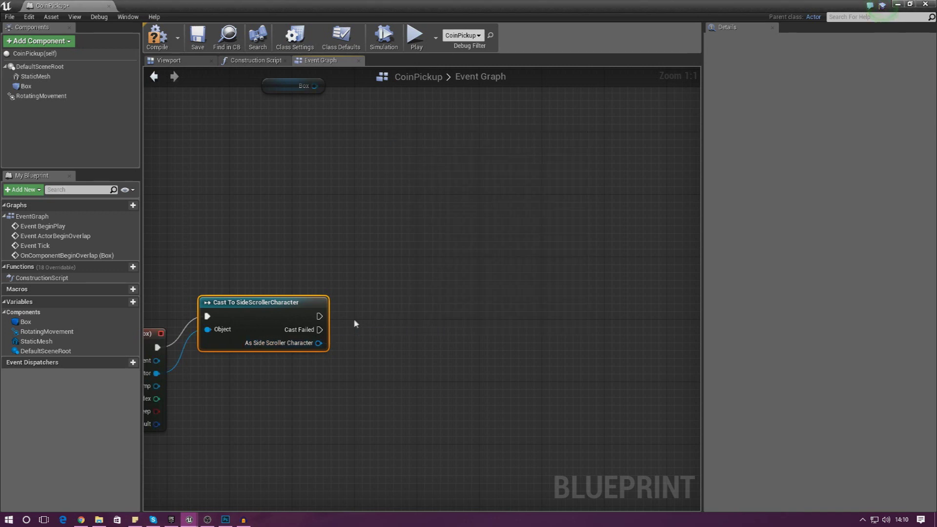
drag(318, 343, 368, 336)
text(set coin)
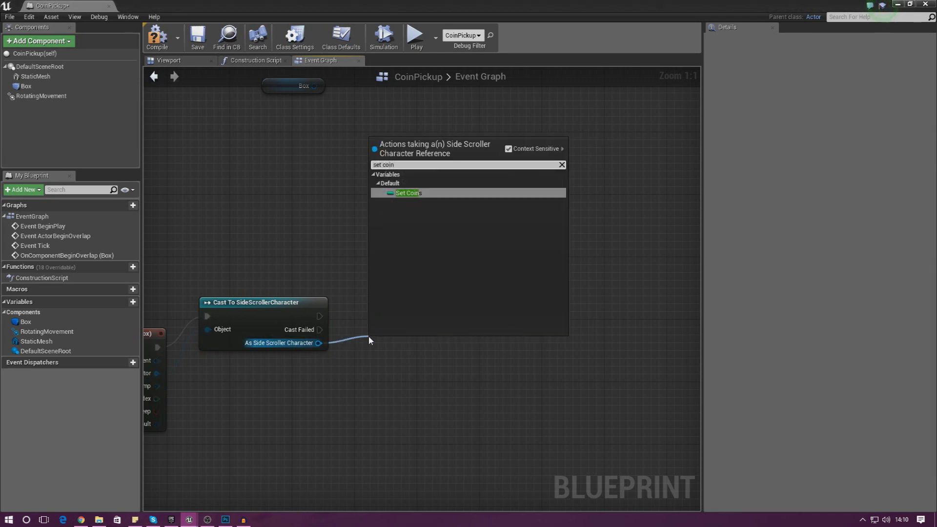
key(Return)
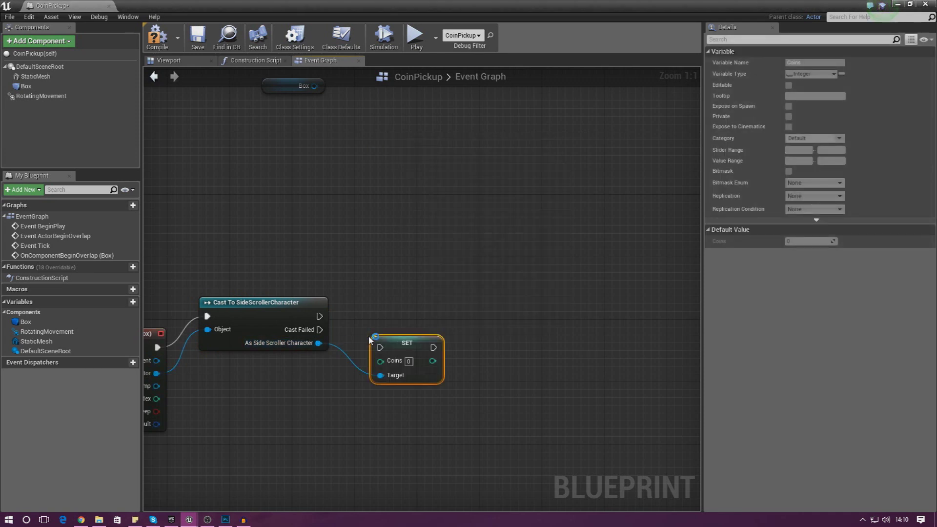
drag(380, 347, 320, 318)
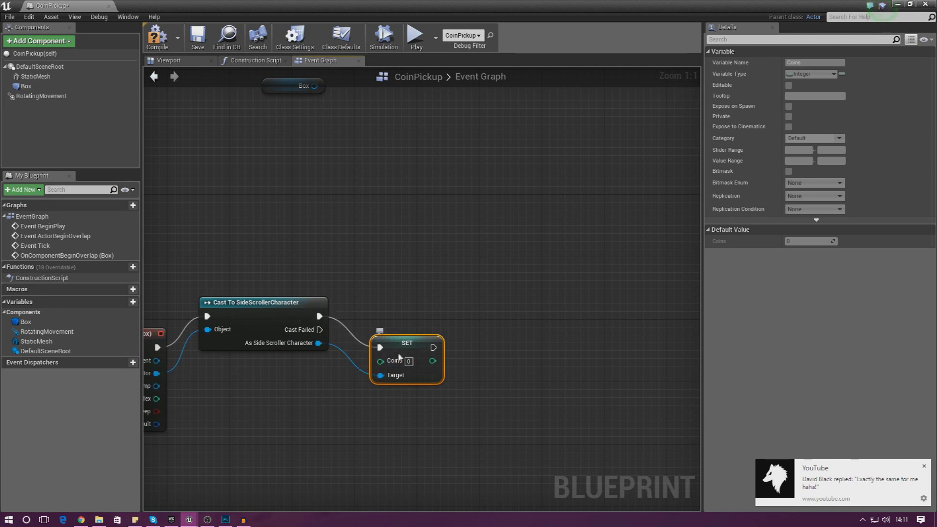
drag(399, 357, 447, 311)
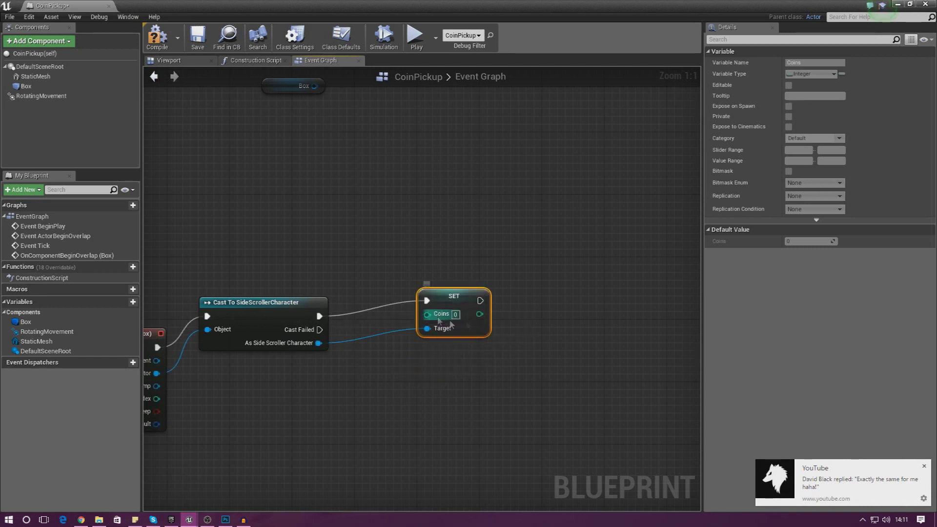
- Feed Set Coins from an integer addition that adds 1 to the character's Coins value, read with a Get Coins node
drag(426, 315, 353, 391)
text(integer +)
key(Return)
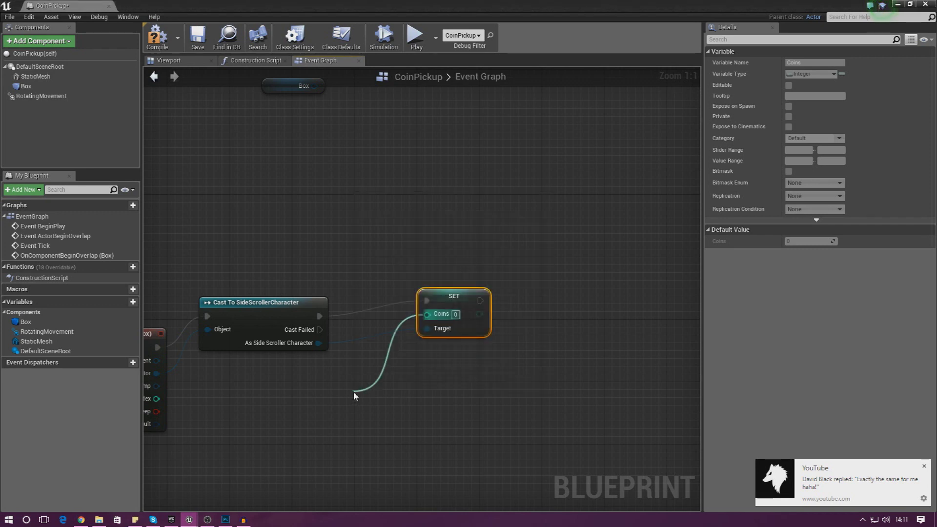
drag(318, 343, 223, 424)
text(get coi)
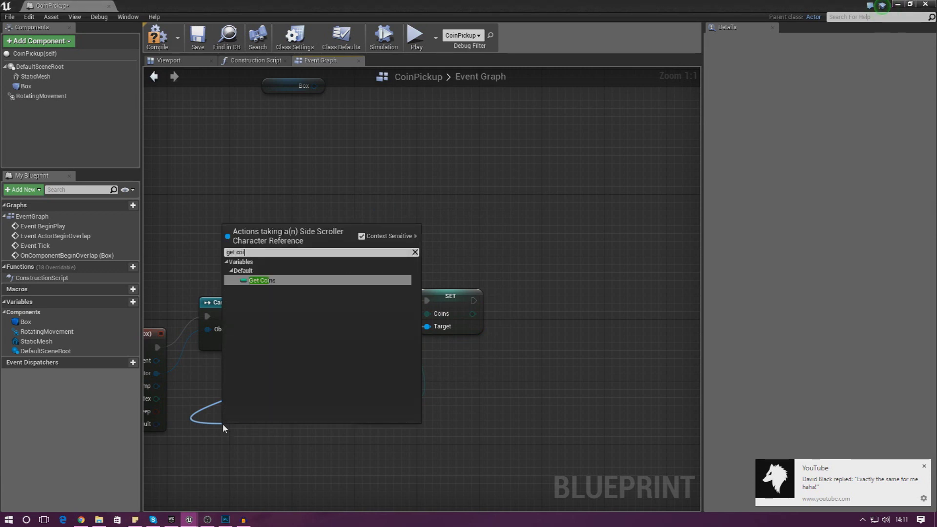
key(Return)
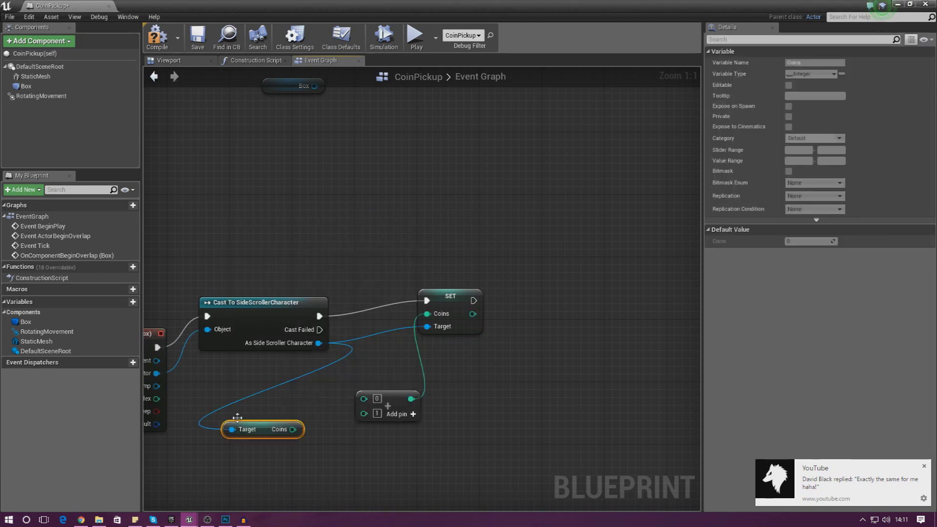
drag(293, 429, 414, 405)
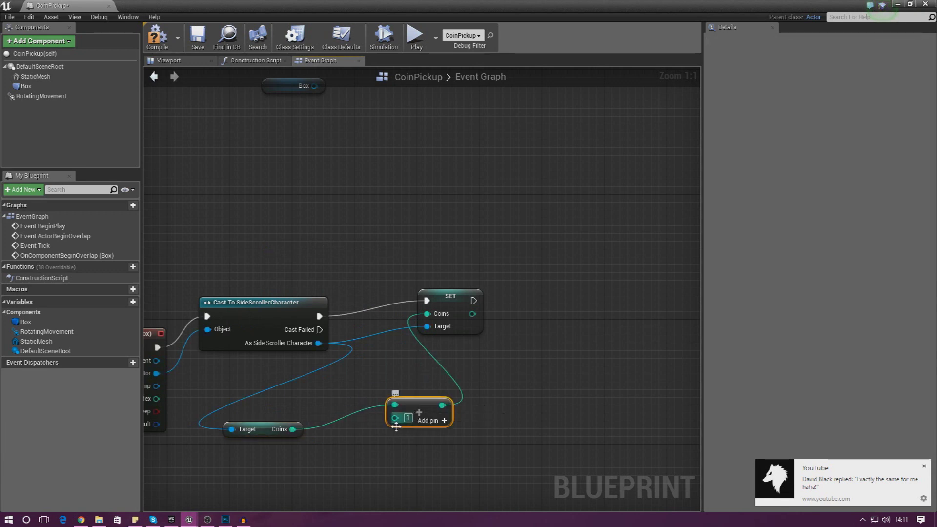
click(454, 280)
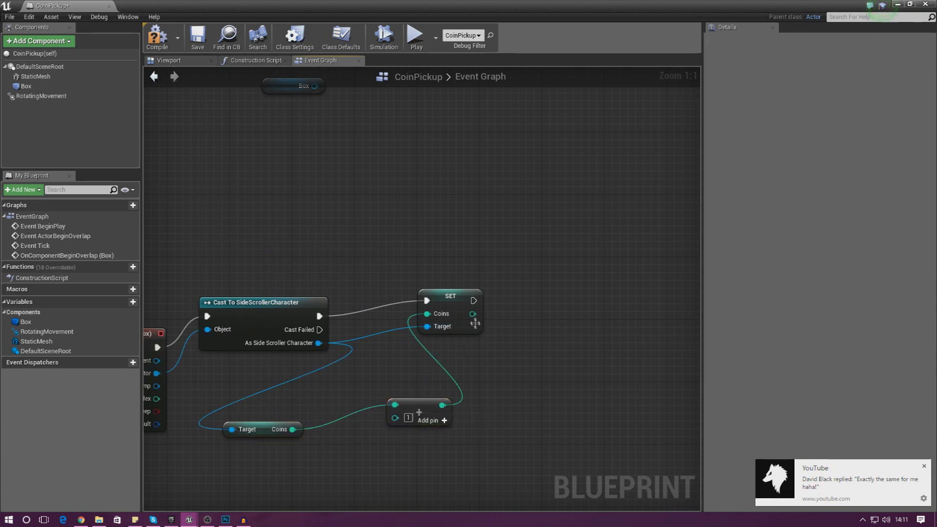
drag(472, 314, 565, 314)
text(print s)
key(BackSpace)
key(BackSpace)
key(BackSpace)
key(BackSpace)
key(BackSpace)
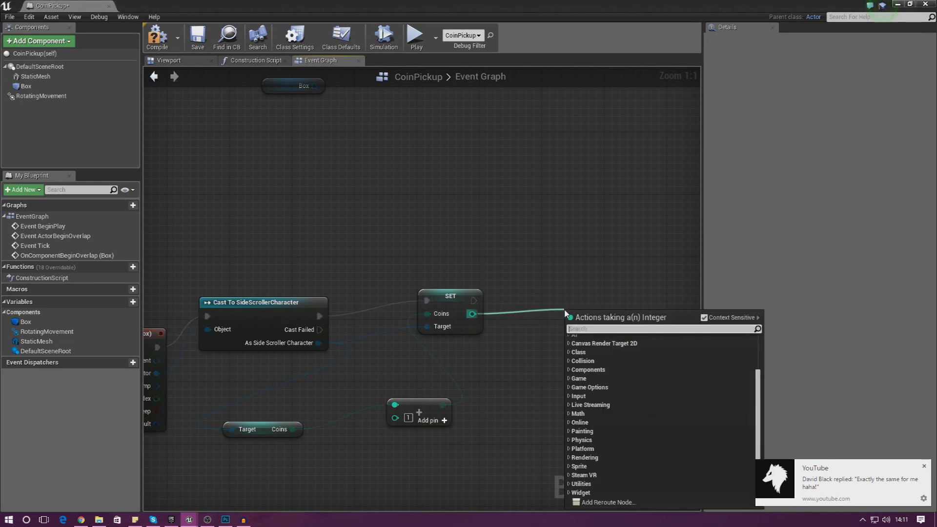
key(Escape)
- Add a Print String node after Set Coins, fed by the converted Coins value, and arrange both new nodes
drag(473, 300, 547, 291)
text(print st)
key(Return)
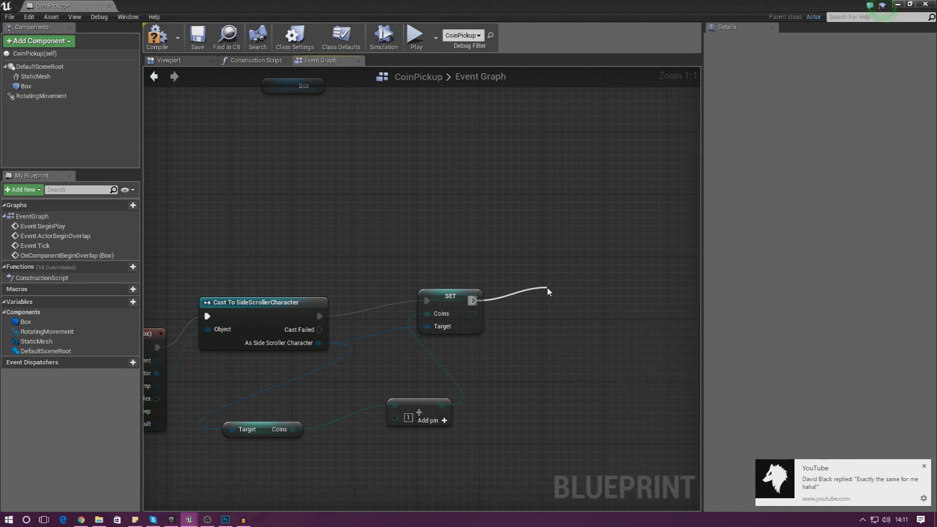
drag(559, 322, 526, 346)
drag(576, 299, 585, 285)
click(532, 258)
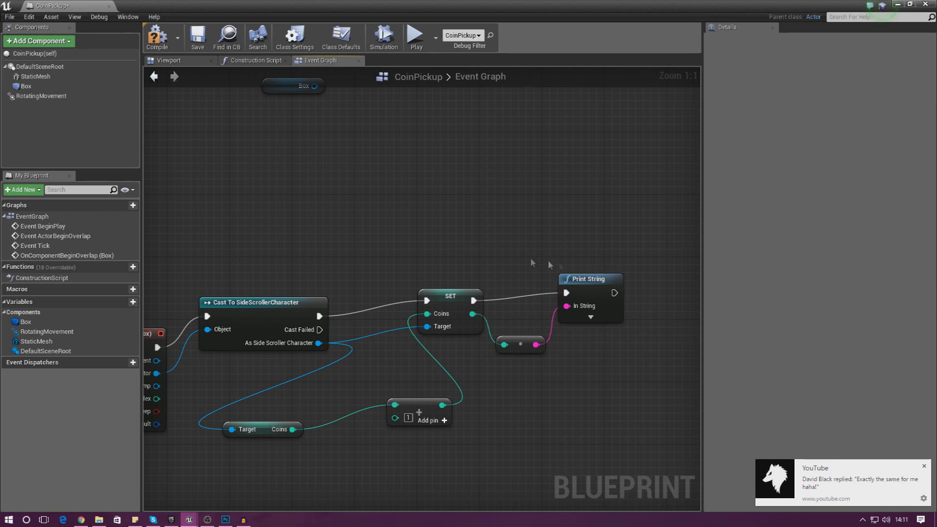
- Add a DestroyActor node targeting self after Print String, position it beside that node, and close the CoinPickup blueprint
right_drag(531, 257, 358, 266)
right_drag(456, 297, 394, 305)
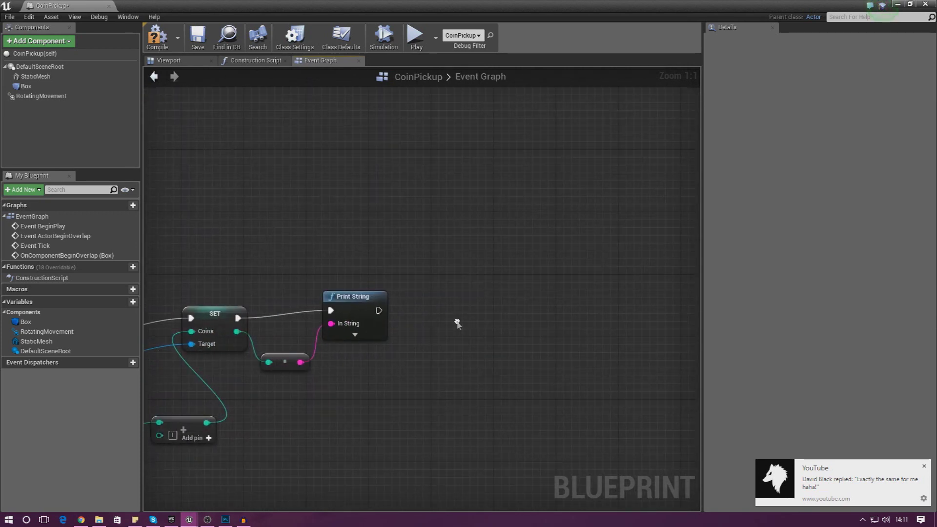
drag(378, 310, 501, 316)
text(destroy ac)
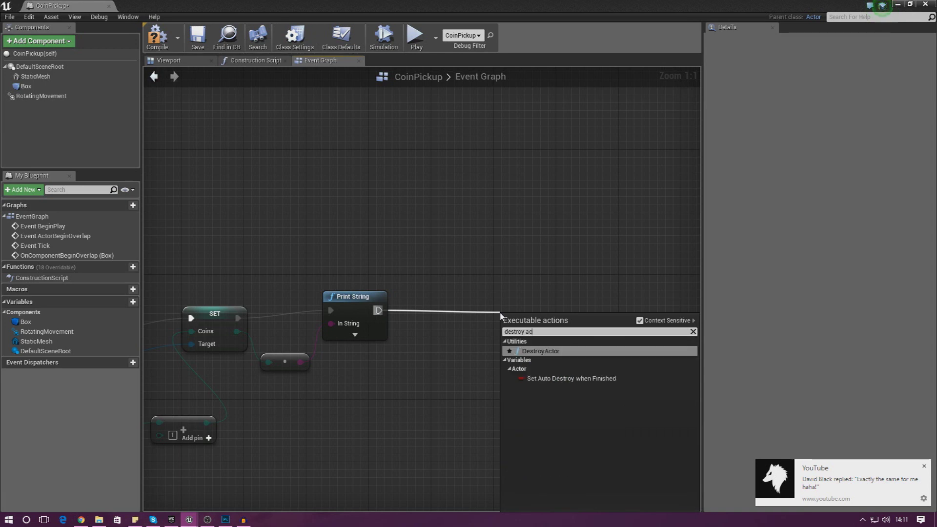
key(Return)
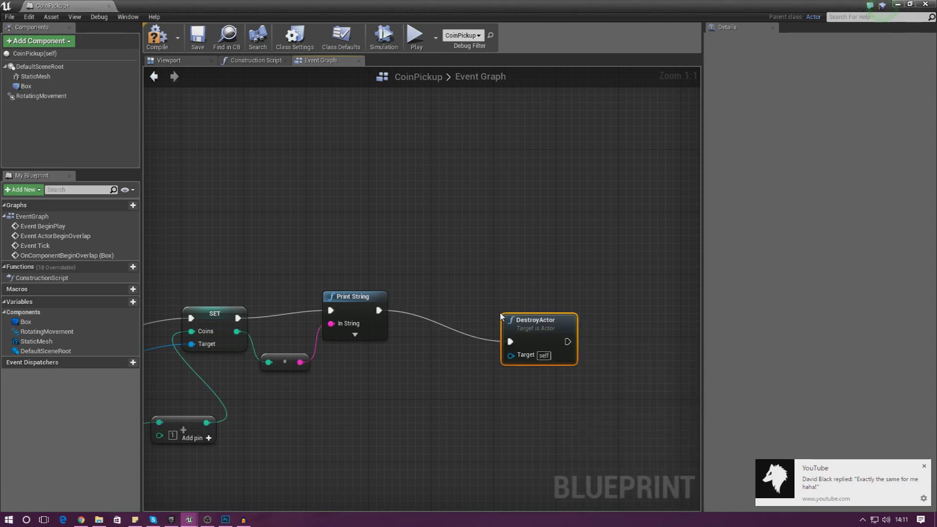
drag(513, 315, 467, 307)
click(484, 274)
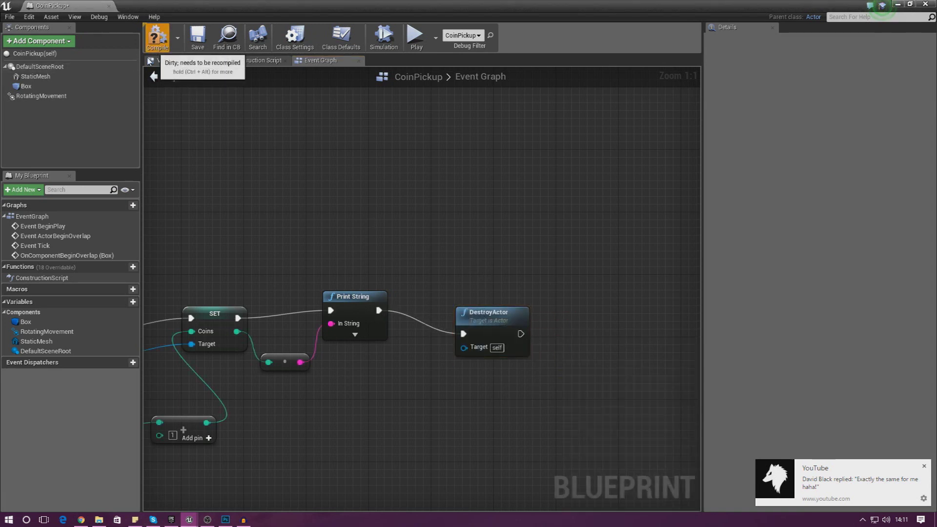
click(108, 6)
- Play the level, jump the character into the coin to test the pickup, and stop the session
click(494, 42)
click(486, 37)
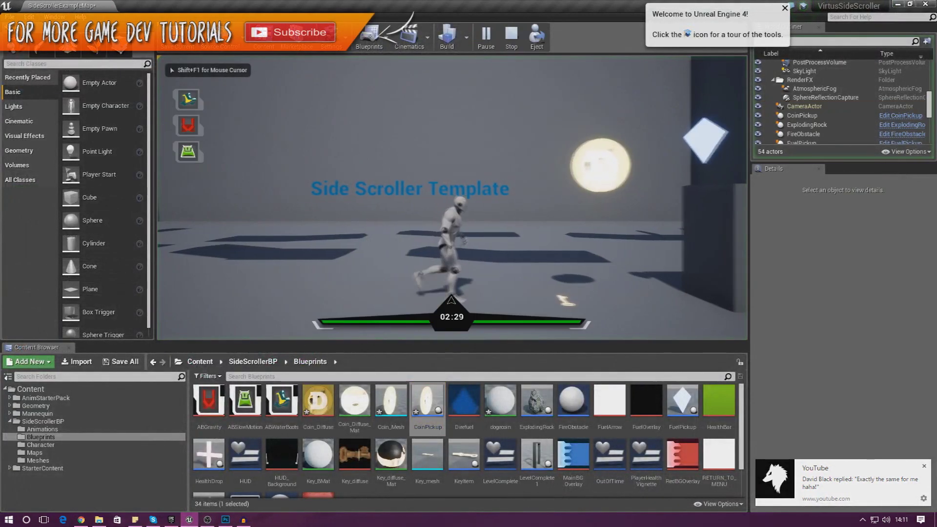
key(space)
key(d)
key(a)
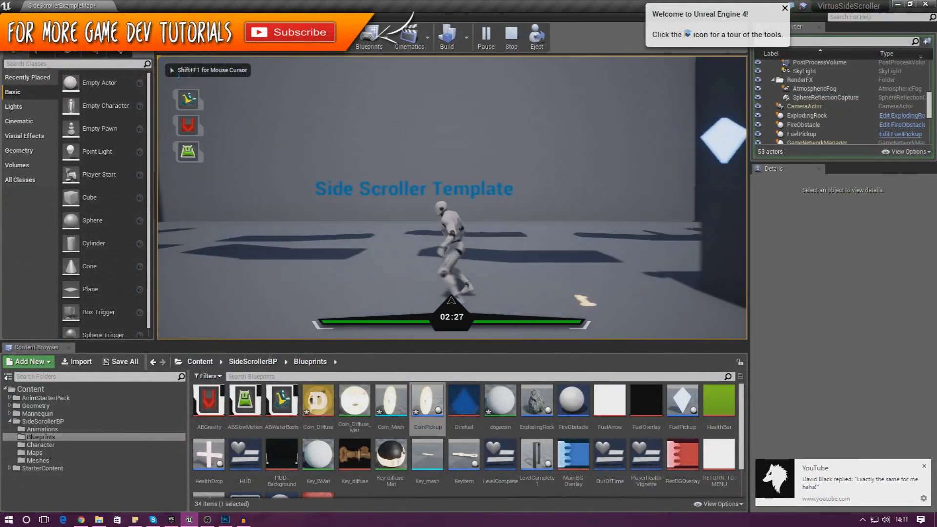
key(Escape)
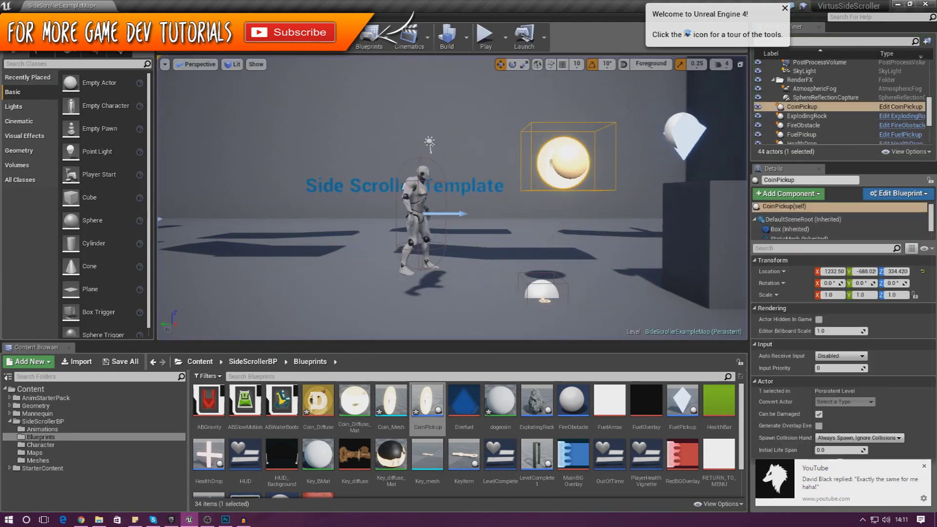
- Place two more CoinPickup actors in the level, spaced out on the side of the character opposite the first coin
right_drag(481, 93, 480, 131)
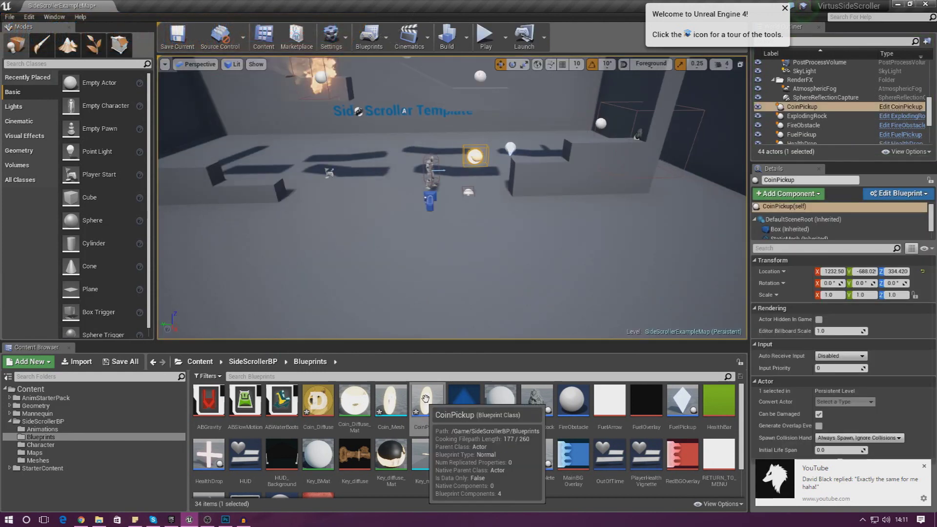
drag(426, 399, 351, 194)
drag(427, 403, 239, 165)
- Play the level again, collect the coins on both sides of the start to test the running total, and stop
click(485, 37)
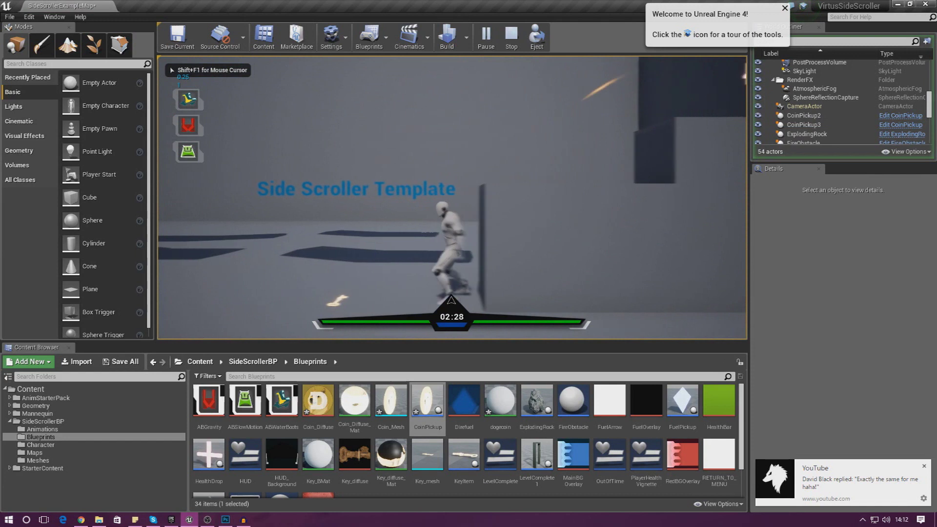
key(a)
key(space)
key(a)
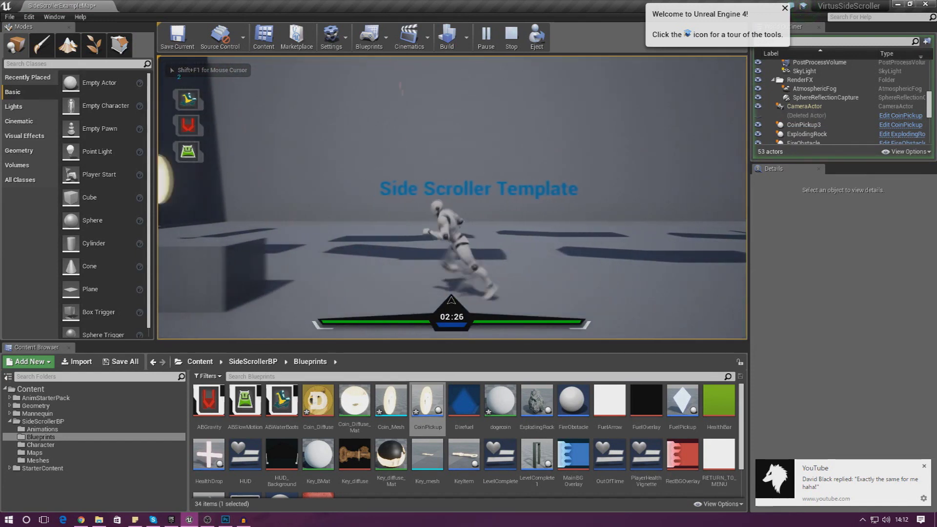
key(space)
key(d)
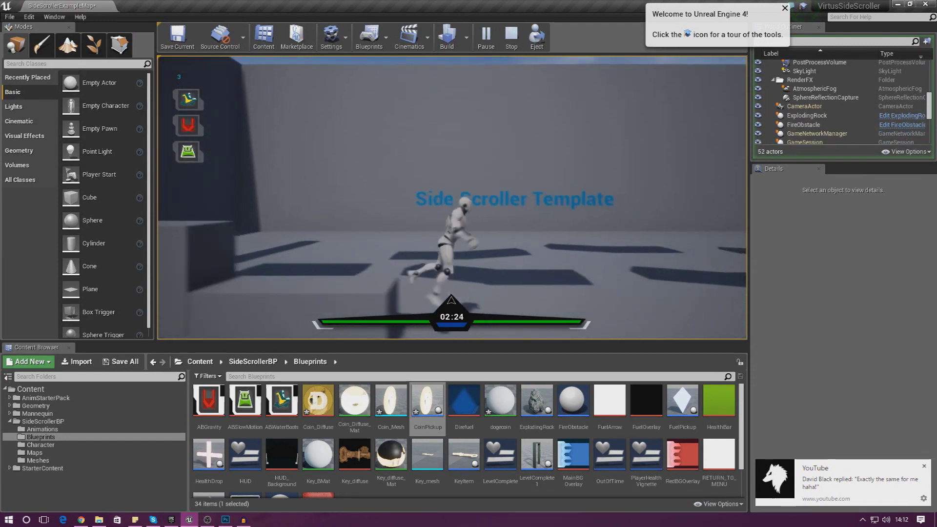
key(Escape)
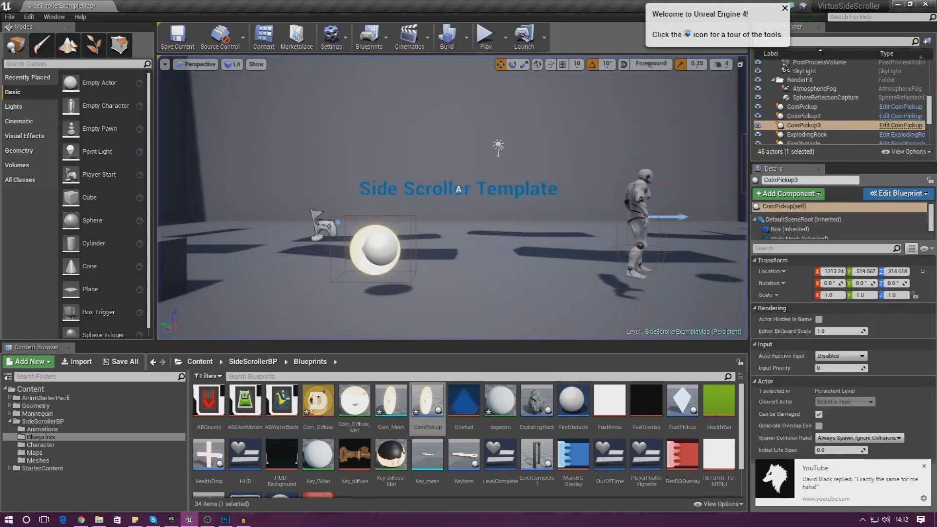
- Open the CoinPickup blueprint and show its coin mesh and collision box close up in the component viewport
key(w)
right_drag(517, 275, 517, 276)
key(s)
double_click(441, 424)
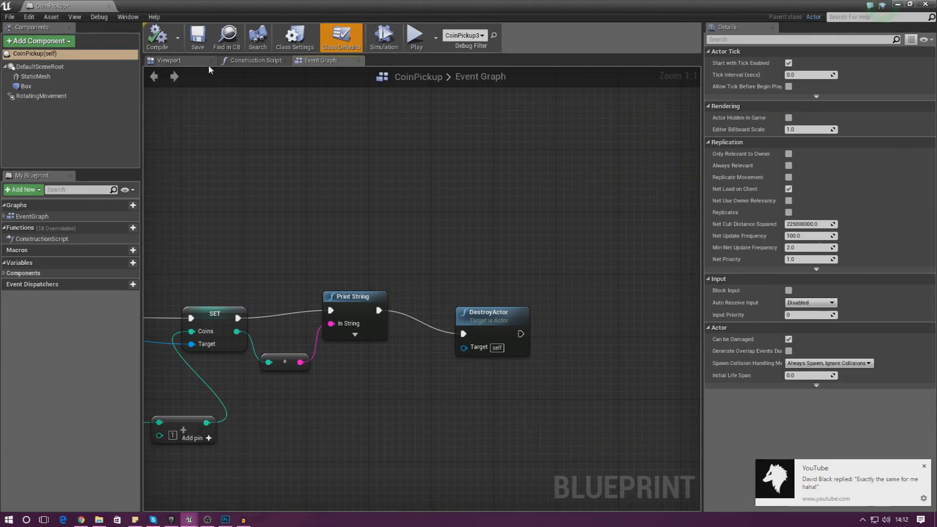
click(209, 64)
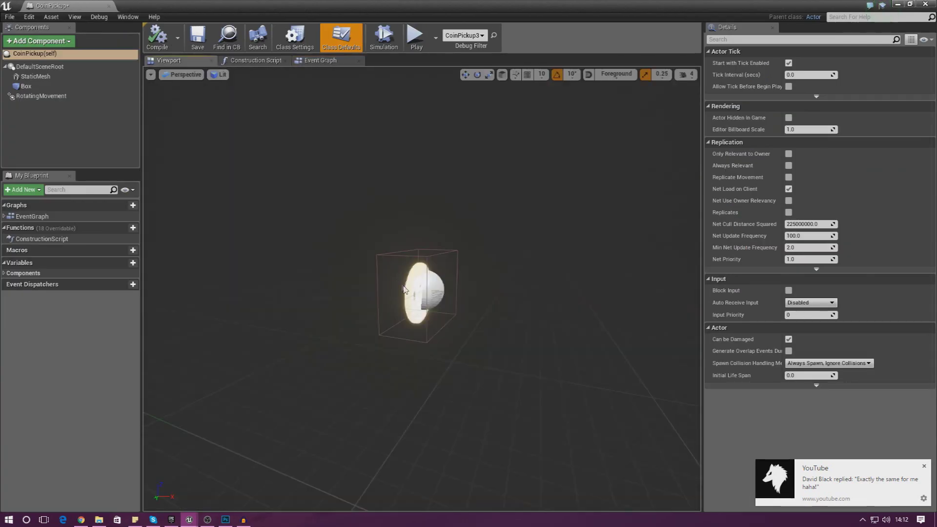
mouse_move(404, 290)
right_down()
mouse_move(298, 291)
mouse_move(406, 288)
right_up()
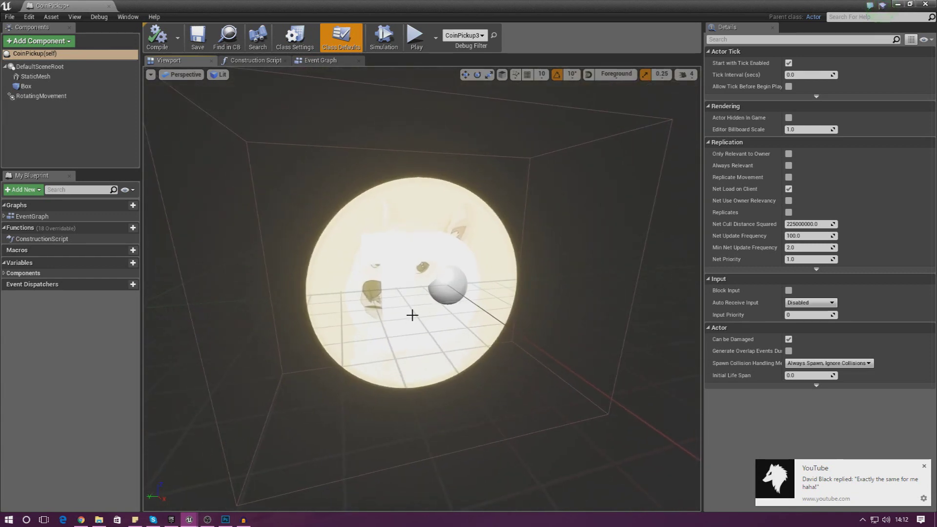
- Scale the coin's StaticMesh component to 0.1 on X, Y and Z, compile, and close the CoinPickup blueprint
click(412, 315)
click(807, 145)
text(0.1)
key(Tab)
text(0.1)
key(Tab)
text(0.1)
key(Return)
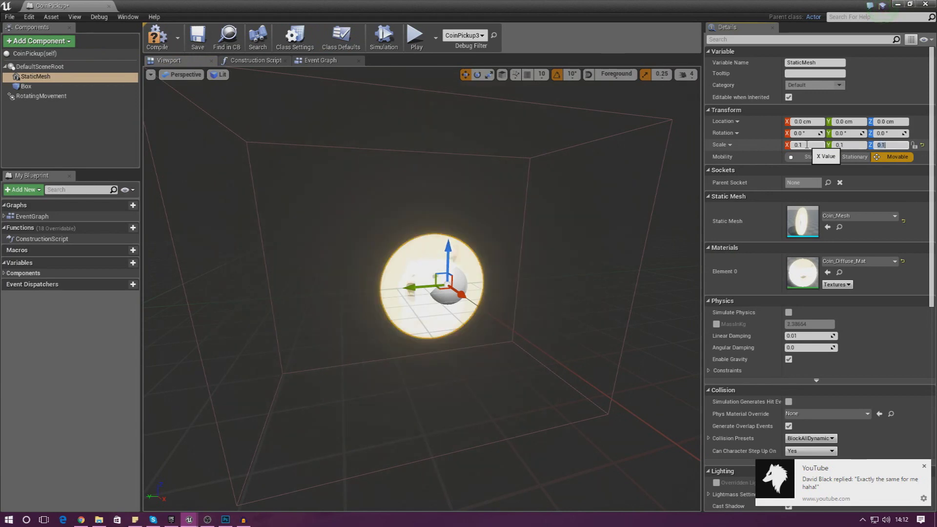
click(158, 36)
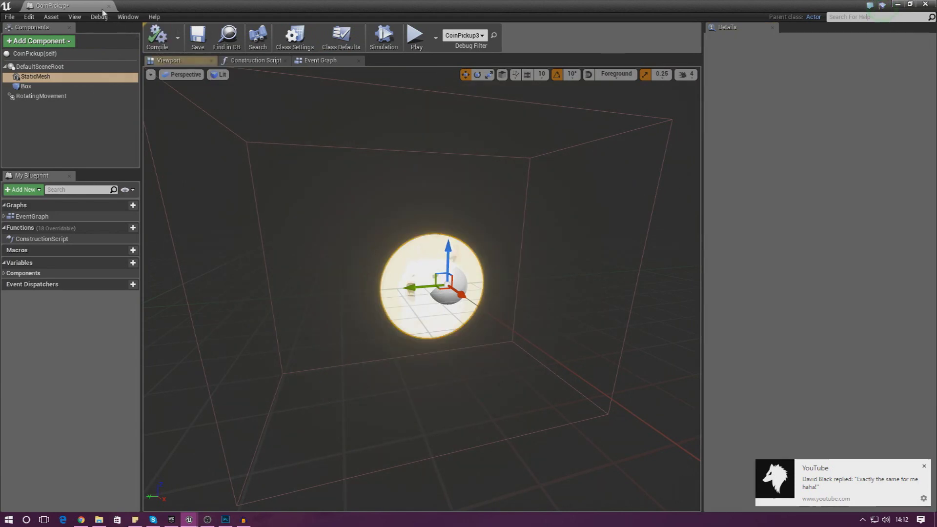
click(109, 6)
- Play the level to check the resized coins beside the character, and end the session
right_drag(499, 268, 514, 254)
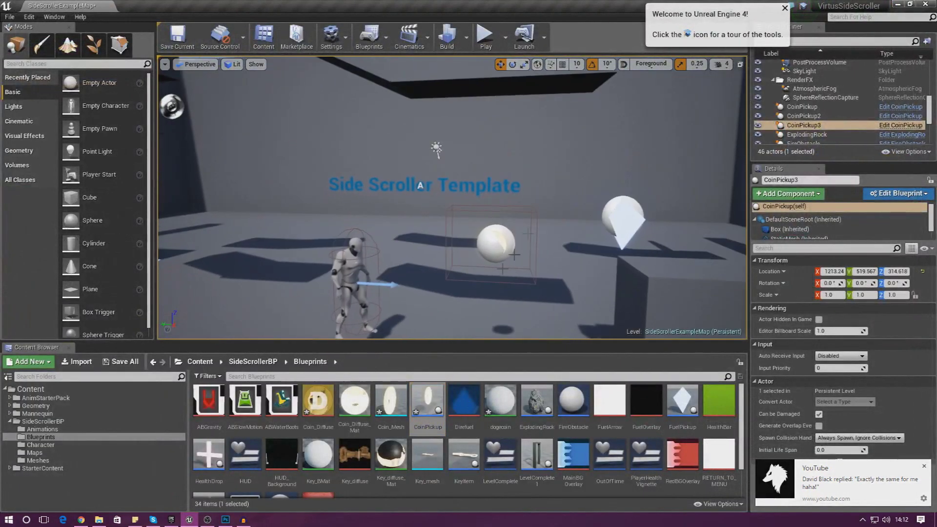
click(486, 36)
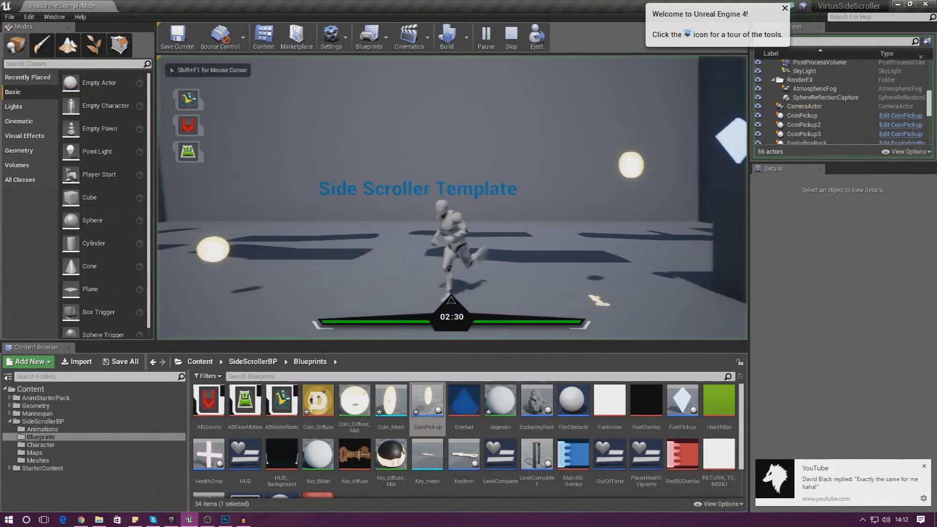
key(d)
key(Escape)
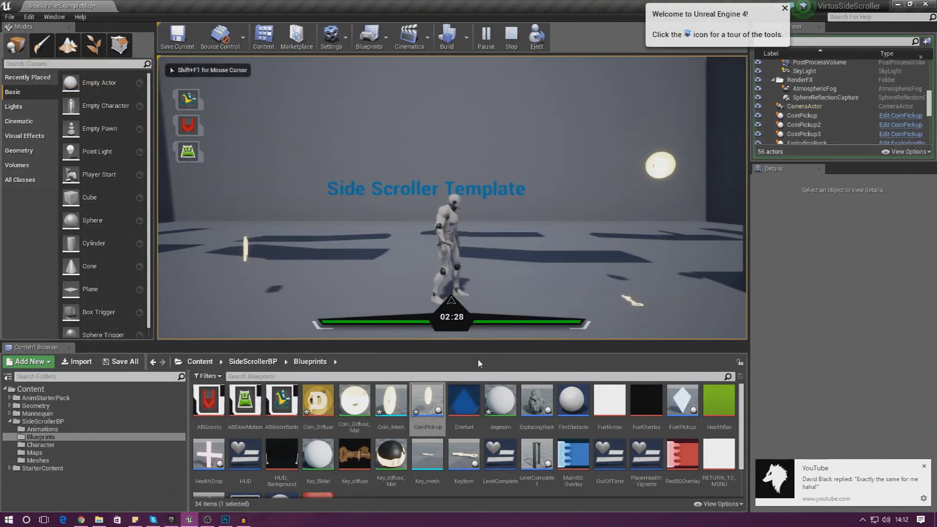
key(Escape)
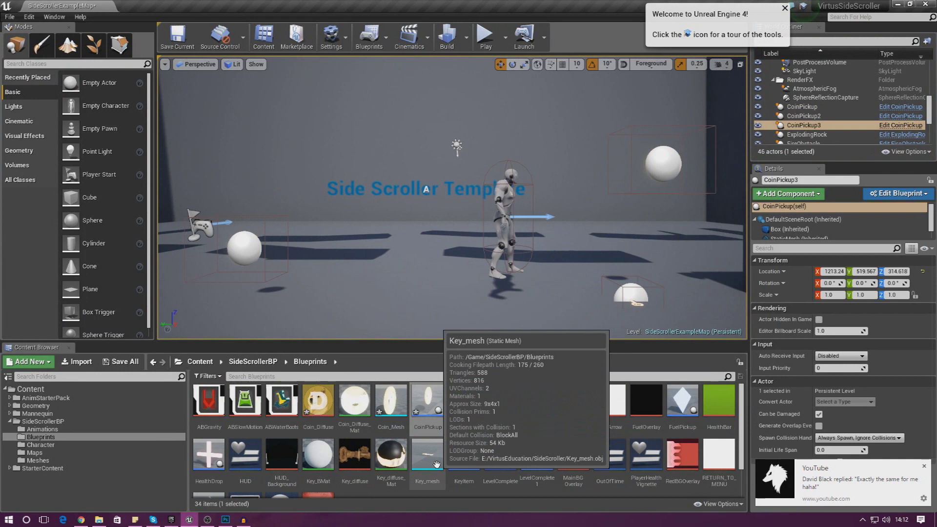
- Open the HUD widget blueprint and place an Image and a Text widget side by side near the canvas's top centre
mouse_move(247, 462)
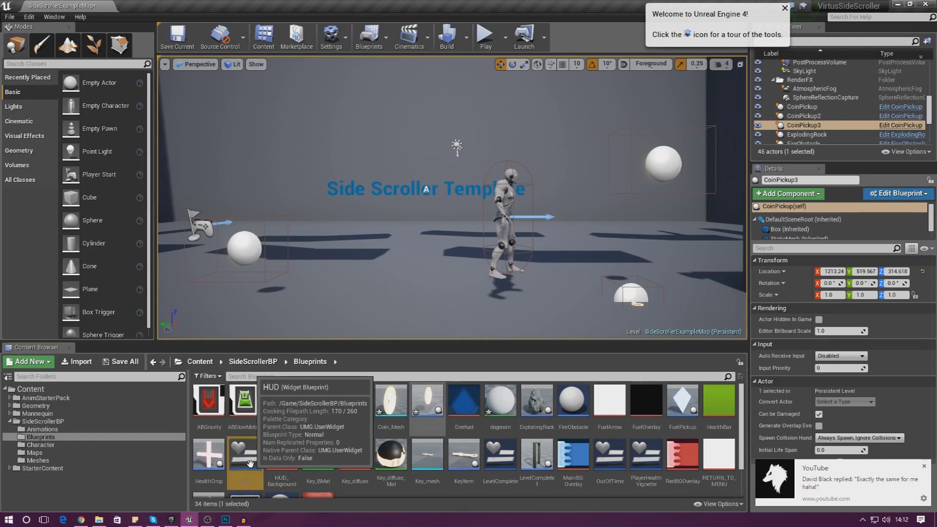
double_click(250, 465)
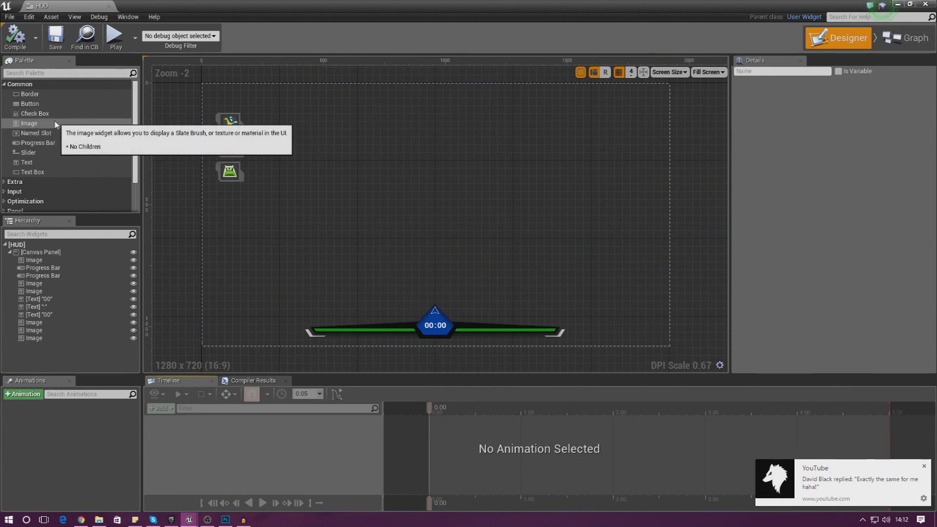
drag(51, 121, 413, 96)
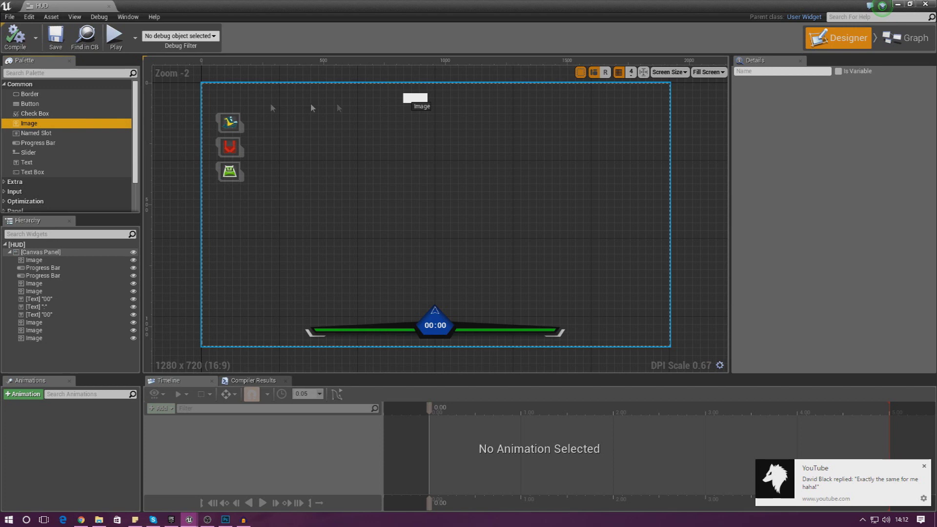
drag(29, 162, 370, 104)
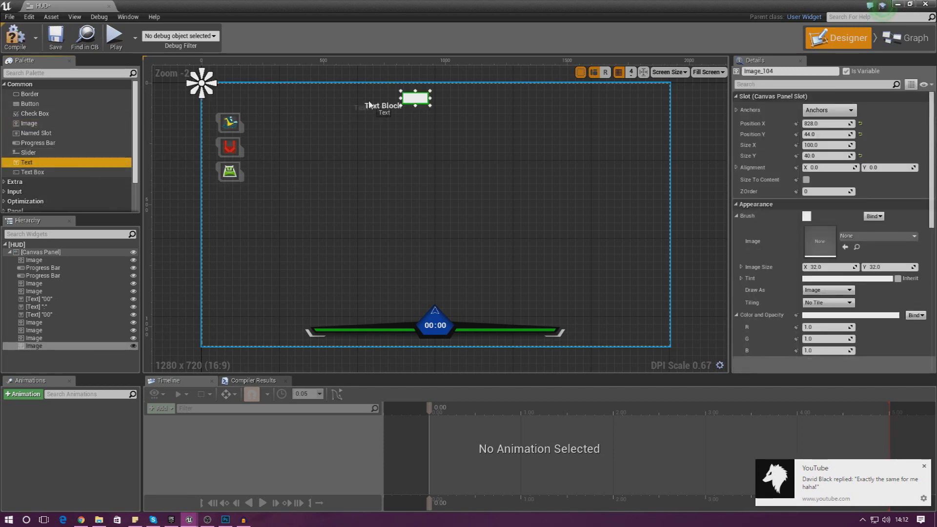
- Switch to Photoshop, zoom in on the coin counter in Heads Up Display.psd, and run Export As on the V coin layer
click(225, 520)
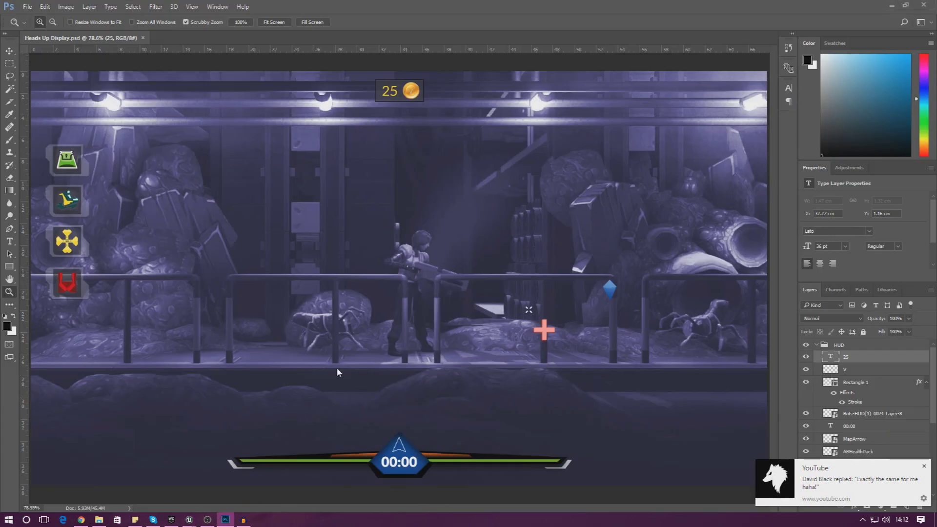
click(414, 91)
click(415, 90)
click(413, 91)
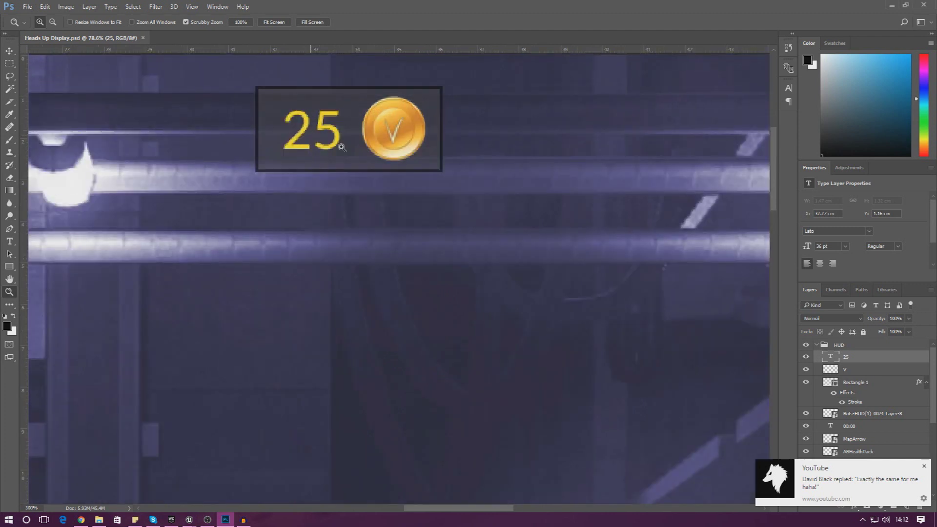
click(386, 160)
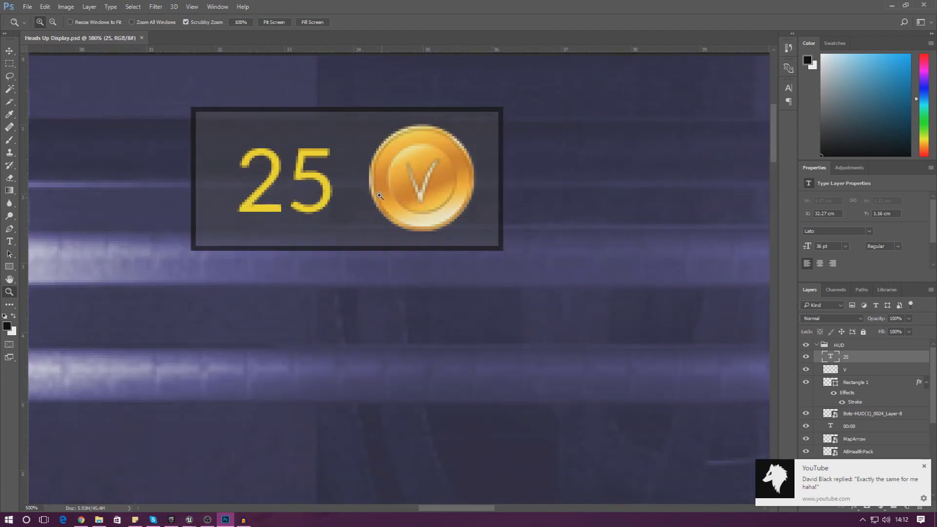
key(v)
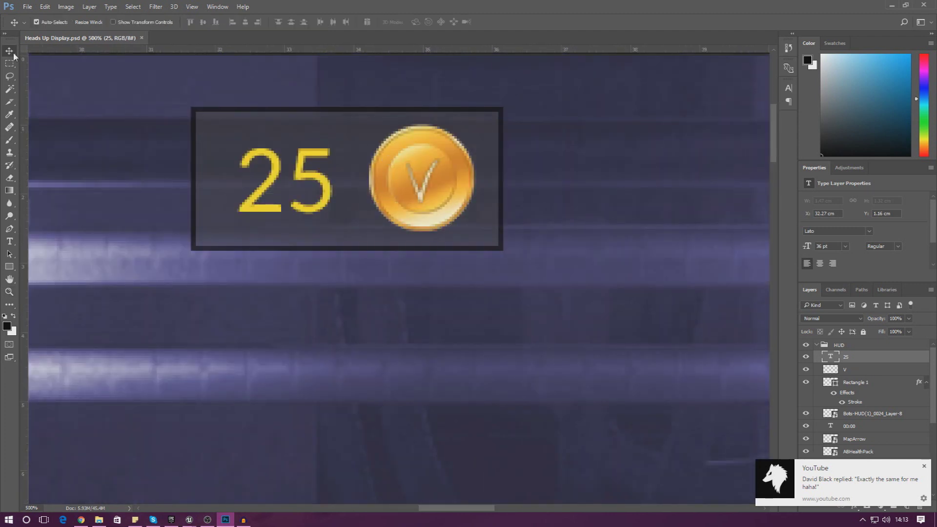
click(867, 371)
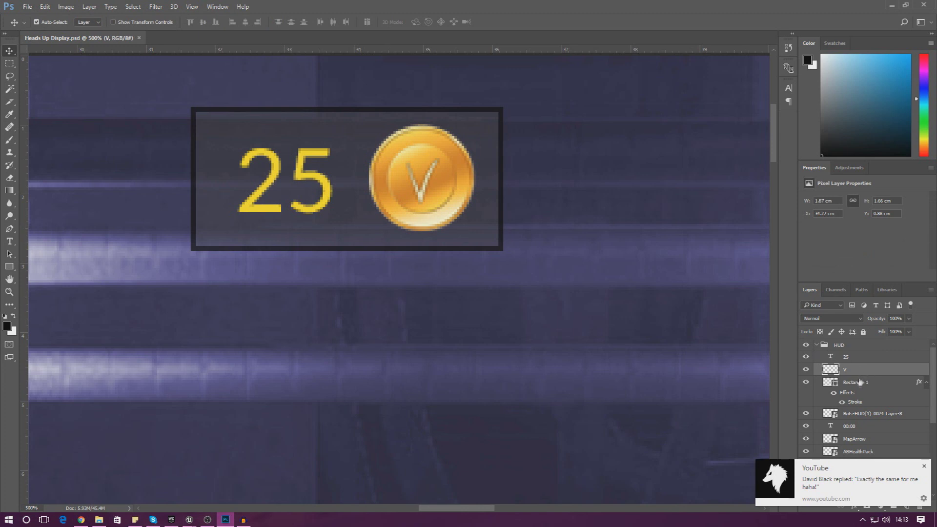
right_click(852, 365)
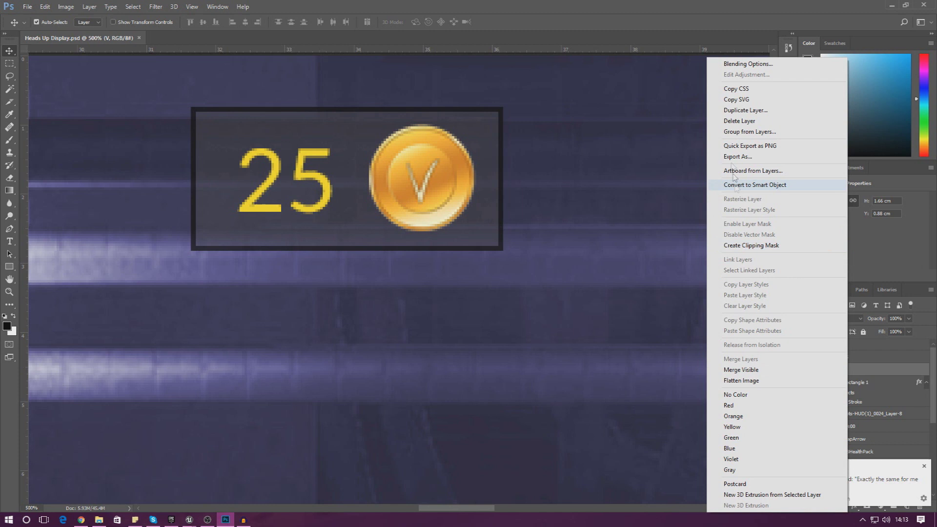
click(729, 157)
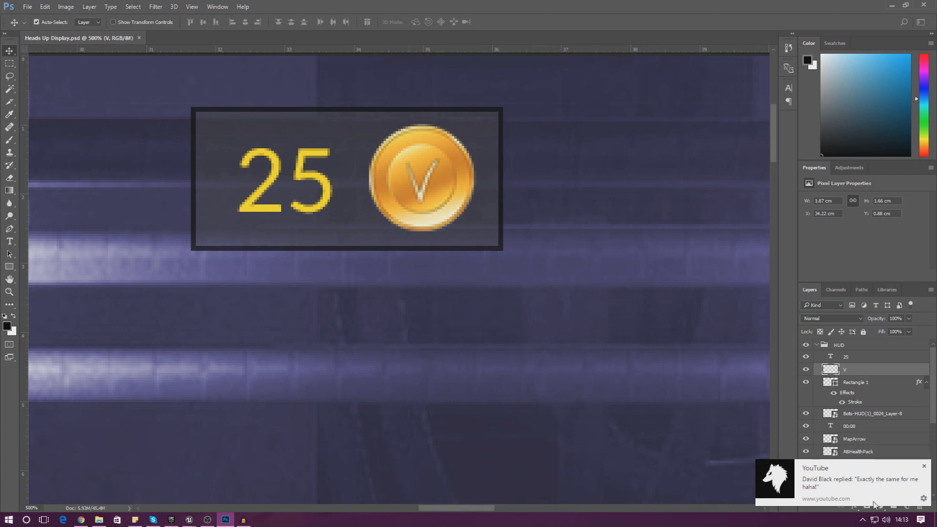
click(924, 466)
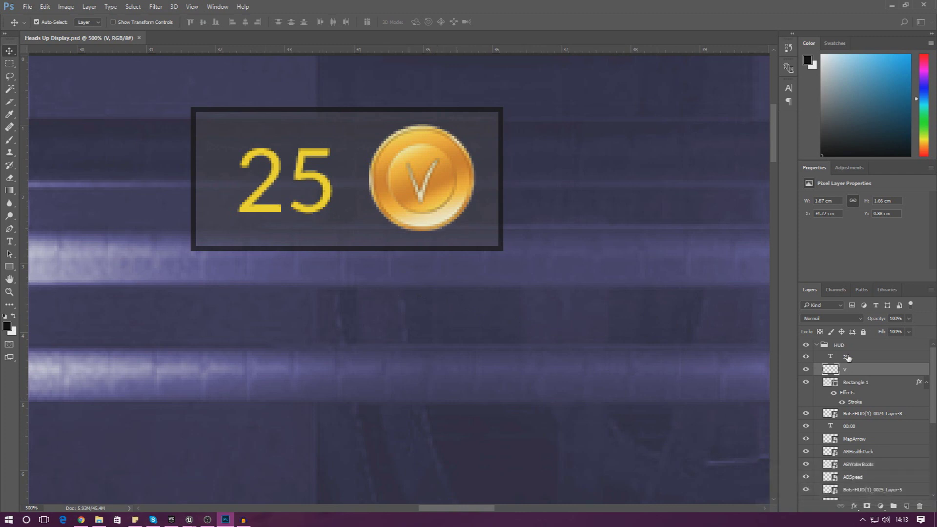
click(257, 482)
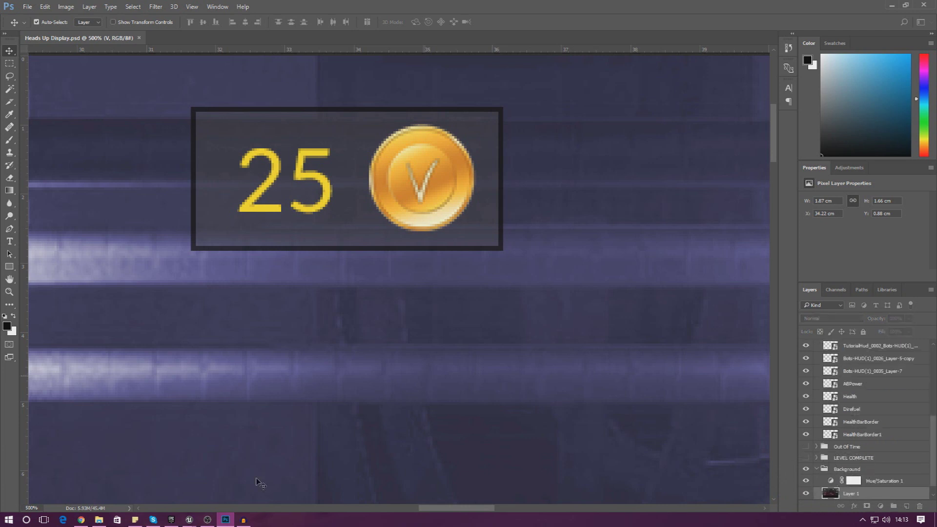
click(394, 241)
key(ctrl+alt+shift+w)
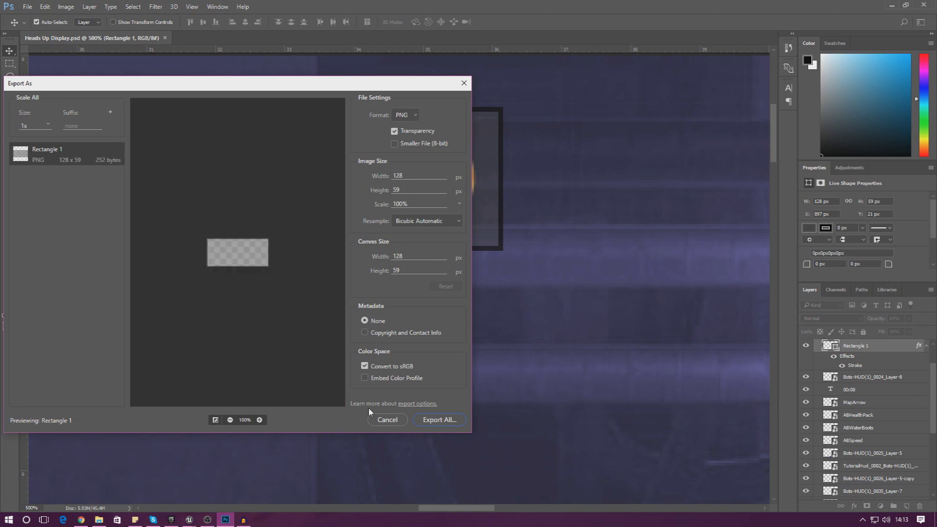
click(376, 419)
- Export the V coin layer as a transparent PNG named Coin_Pic into the SideScroller folder
click(380, 196)
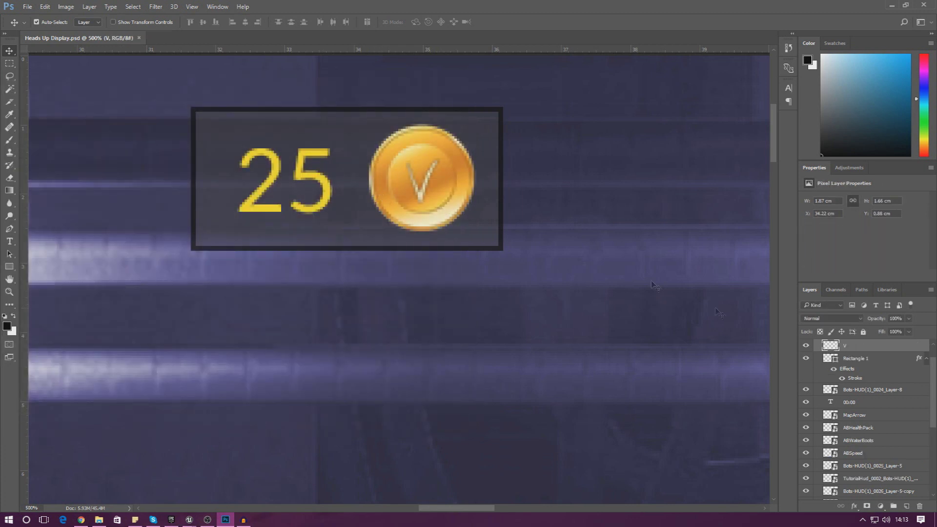
right_click(845, 350)
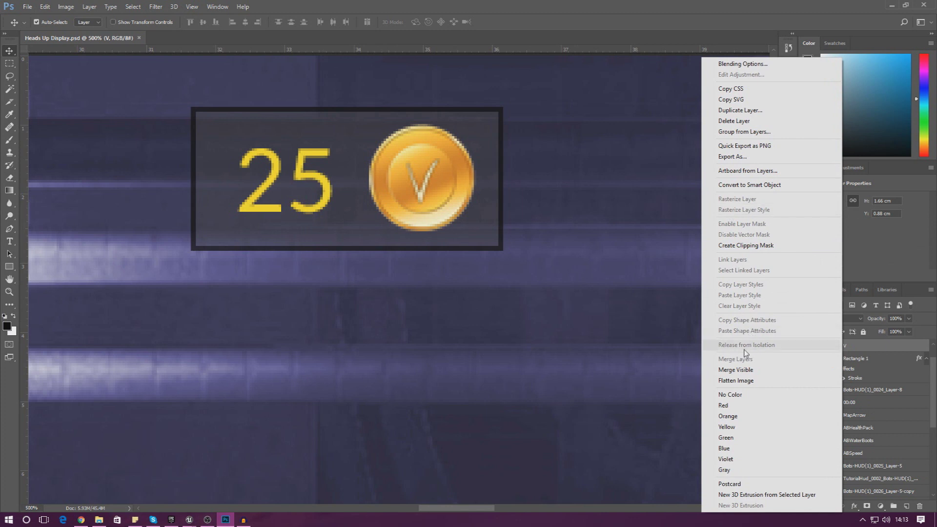
click(751, 157)
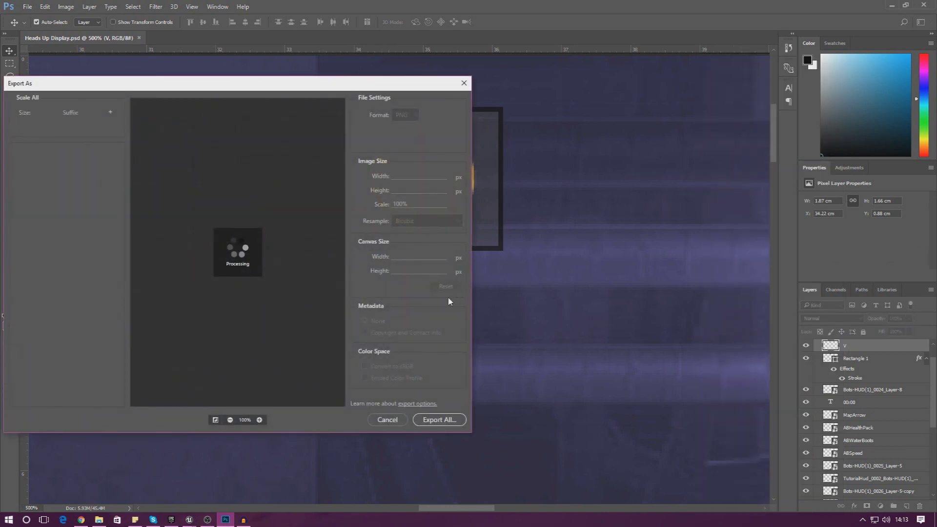
click(433, 420)
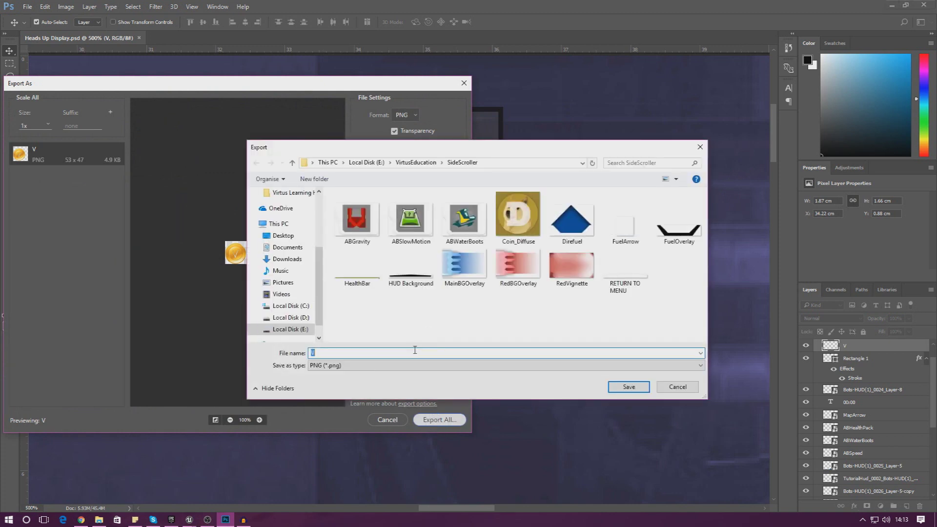
text(Coin_Pic)
key(Return)
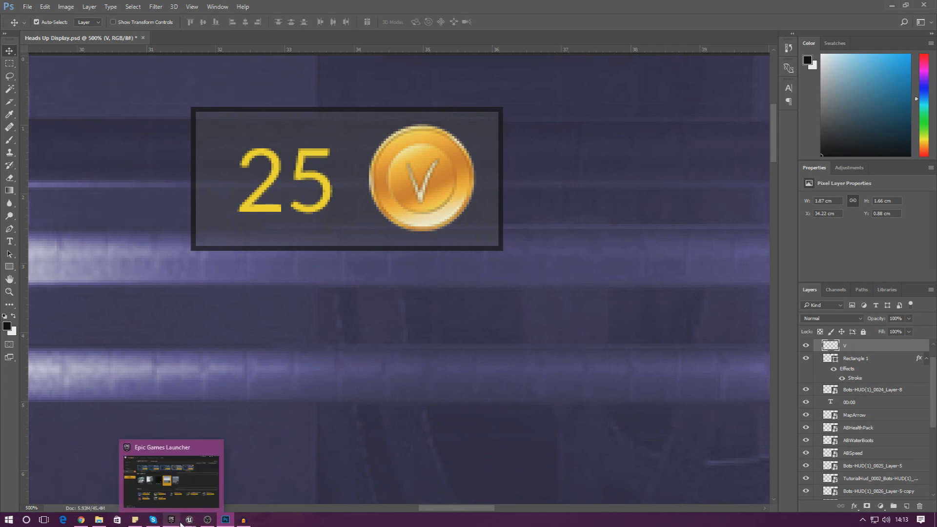
- Switch to Unreal Editor and import Coin_Pic from the SideScroller folder in File Explorer into the Blueprints content folder
click(181, 522)
drag(427, 96, 444, 103)
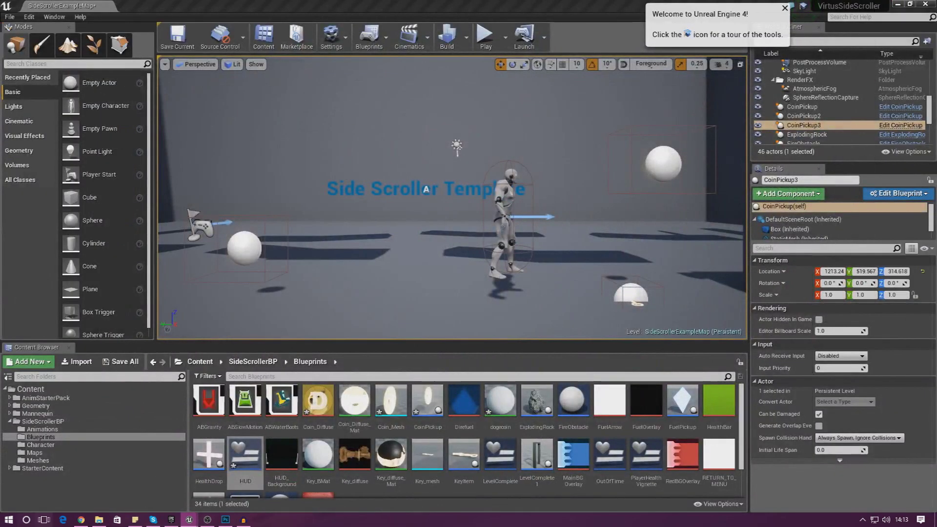
click(99, 520)
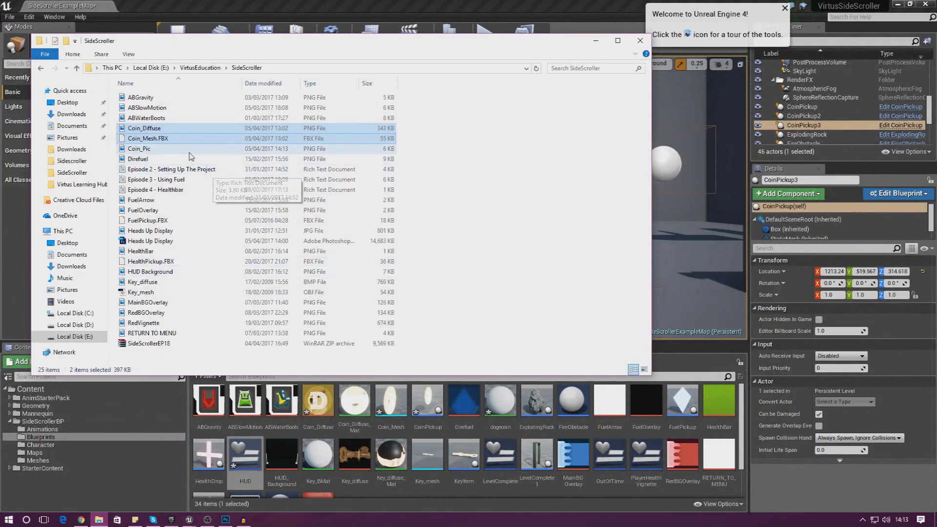
click(146, 151)
drag(146, 151, 517, 493)
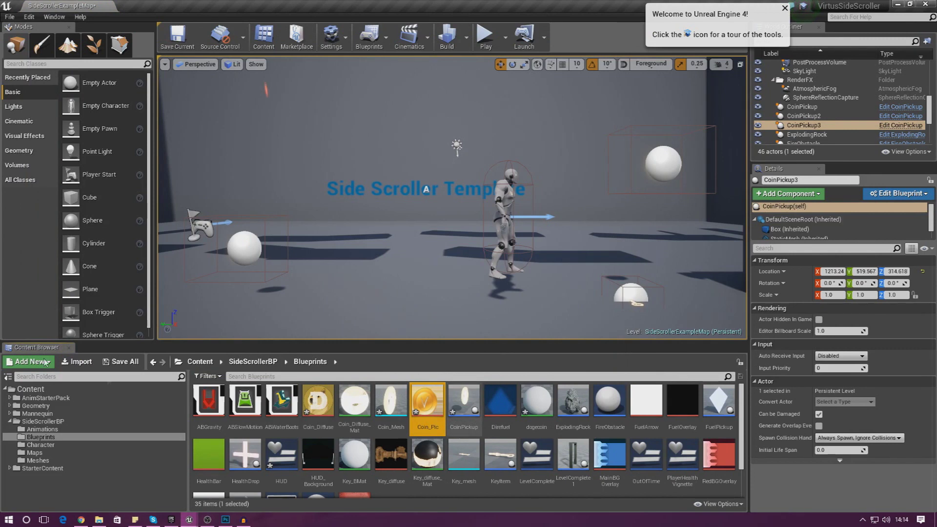
- Return to the HUD widget blueprint and assign the Coin_Pic texture as the brush image of the new Image widget
drag(0, 93, 517, 37)
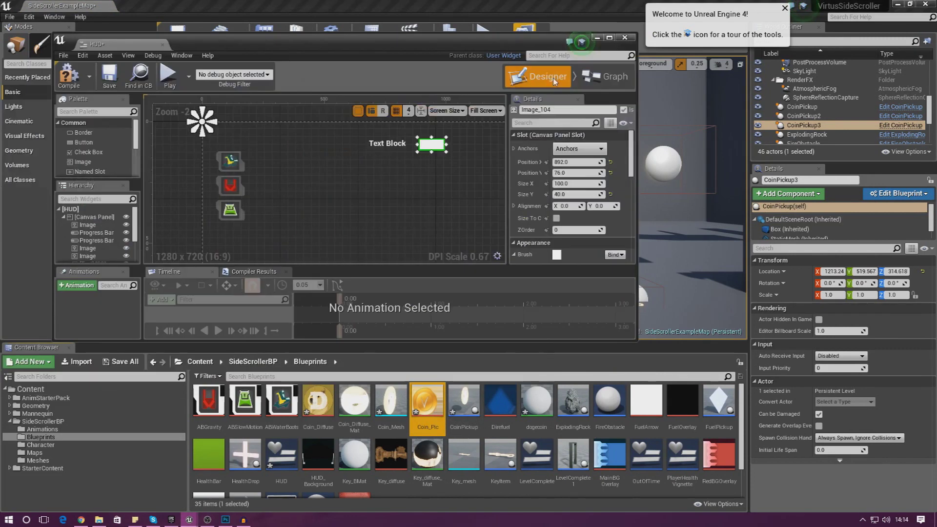
mouse_move(633, 172)
mouse_down()
mouse_move(631, 201)
mouse_move(630, 184)
mouse_up()
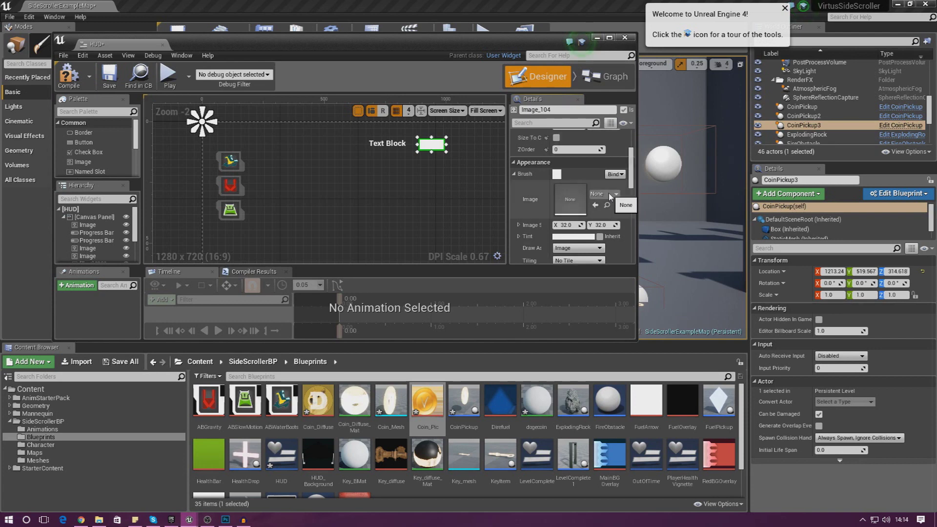
click(608, 194)
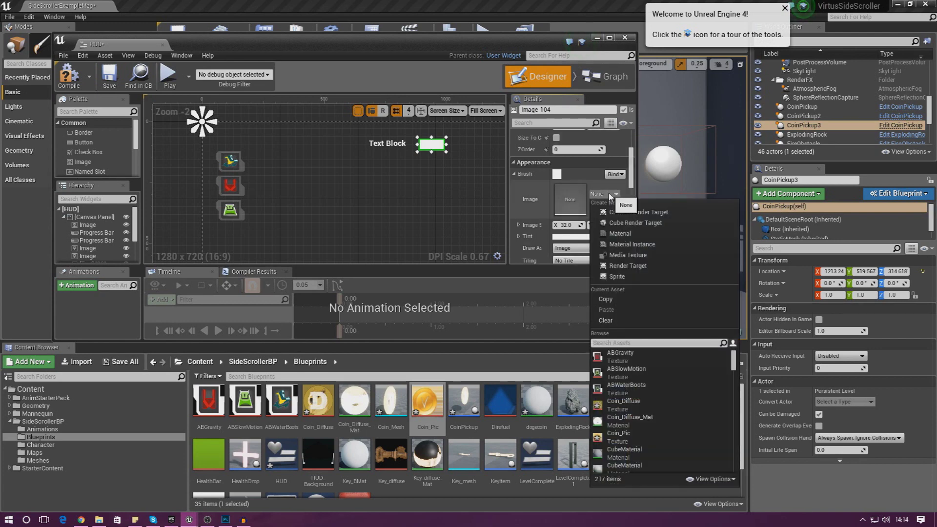
click(616, 433)
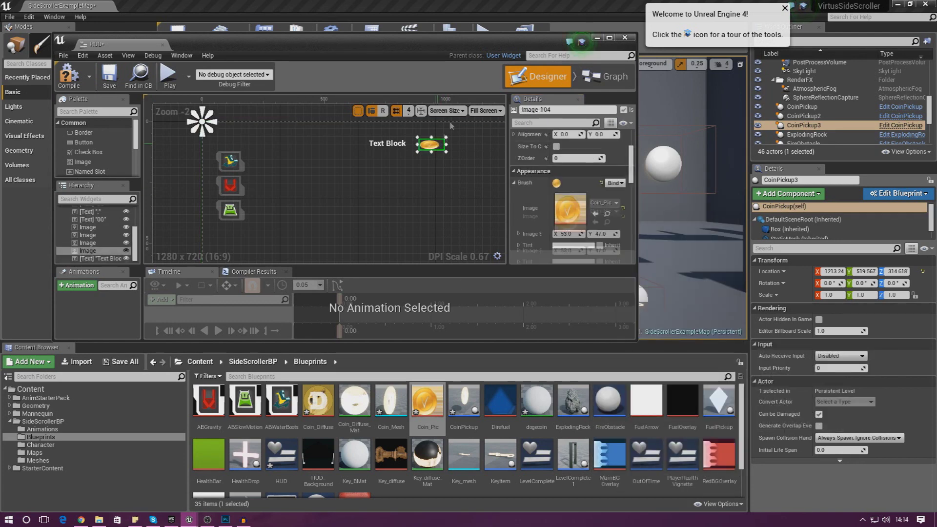